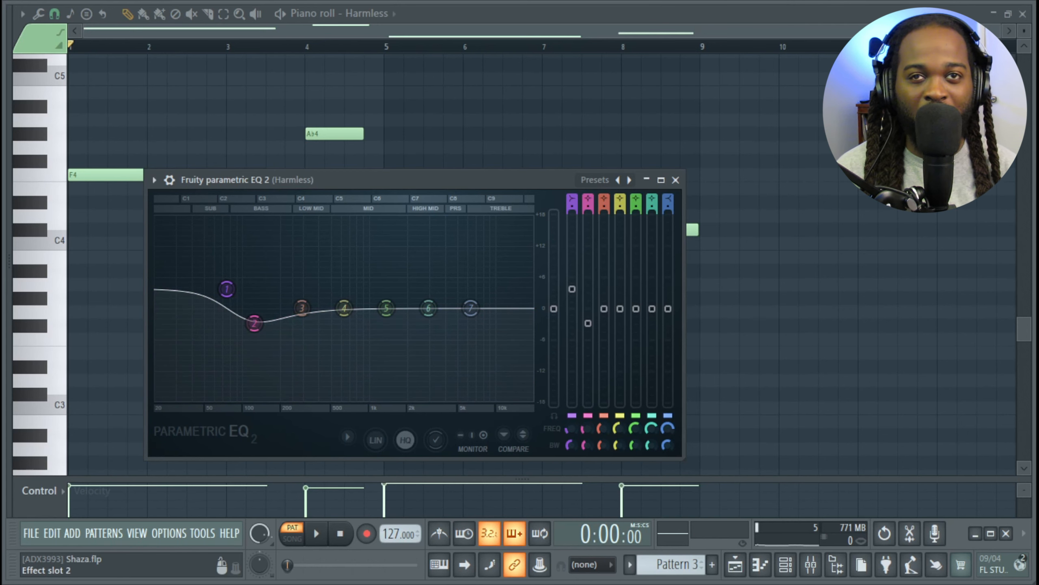
Step: Inspect the Fruity Fast Dist and Parametric EQ 2 effects on the Harmless mixer track and close their windows
{"action": "left_click", "coordinate": [1038, 258]}
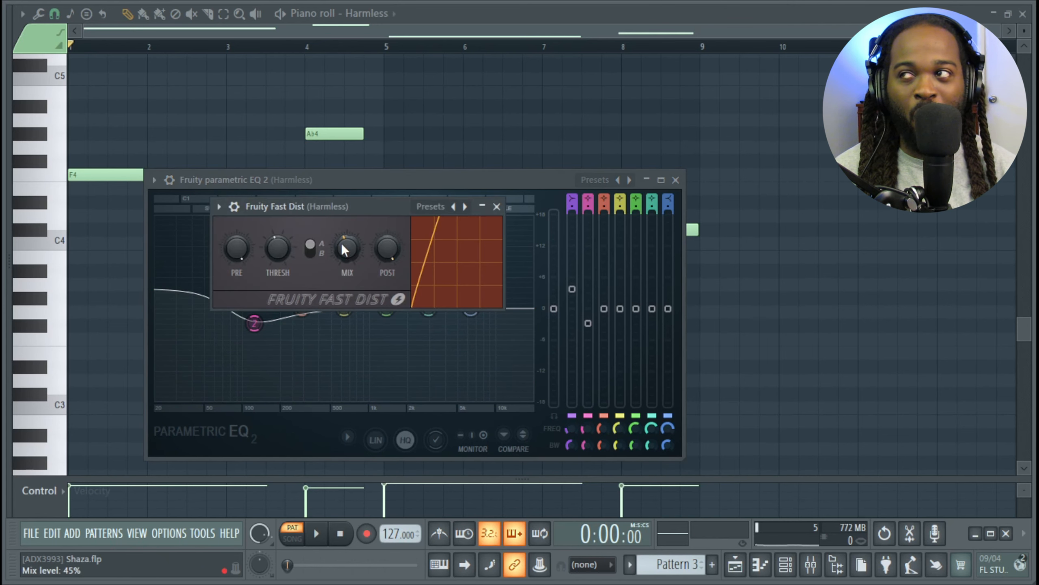
{"action": "left_click_drag", "start_coordinate": [365, 213], "coordinate": [413, 185]}
{"action": "left_click", "coordinate": [1037, 278]}
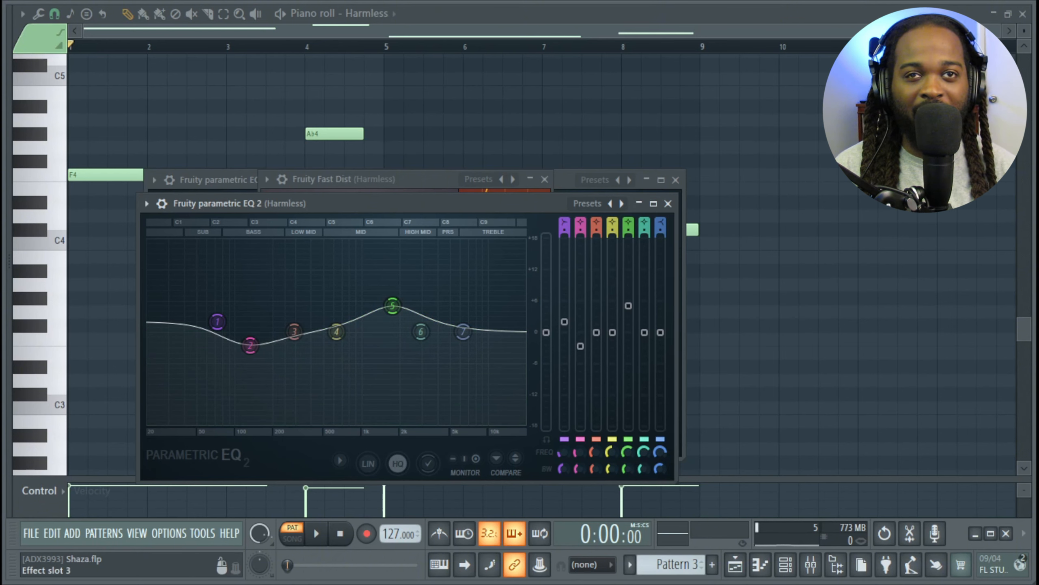
{"action": "left_click", "coordinate": [1038, 258]}
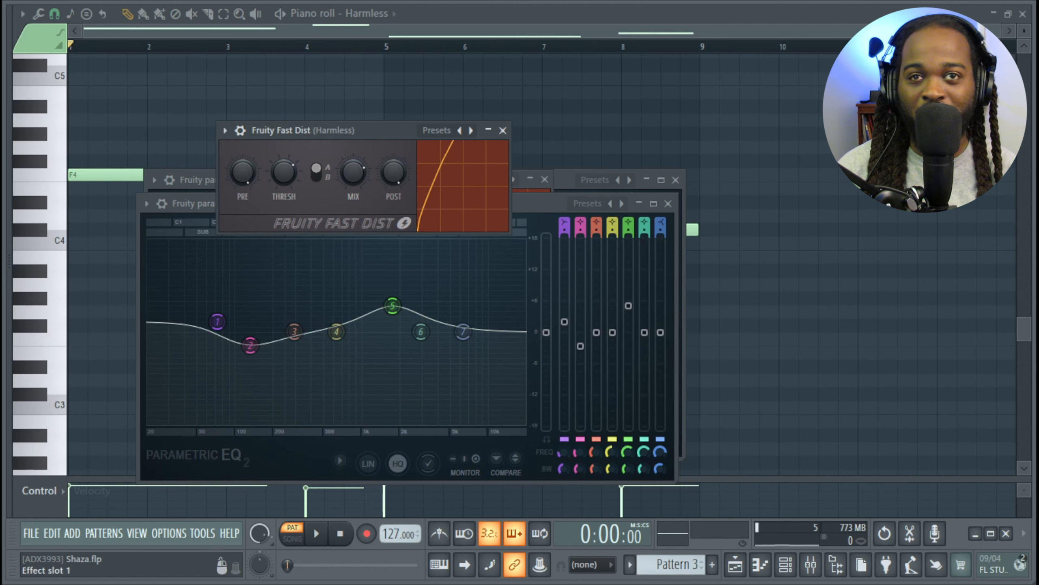
{"action": "left_click_drag", "start_coordinate": [1038, 177], "coordinate": [956, 174]}
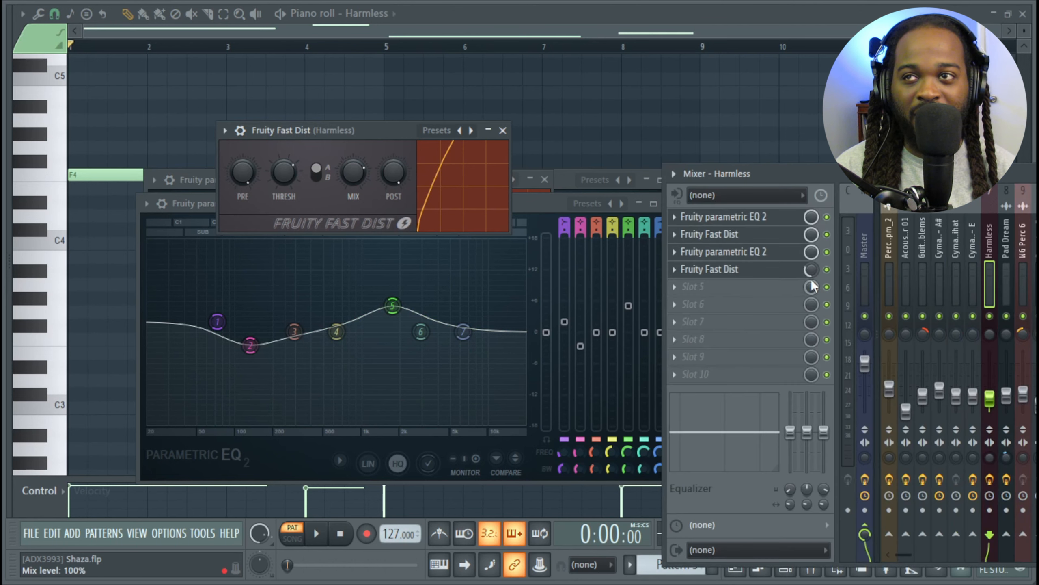
{"action": "left_click_drag", "start_coordinate": [720, 174], "coordinate": [1038, 180]}
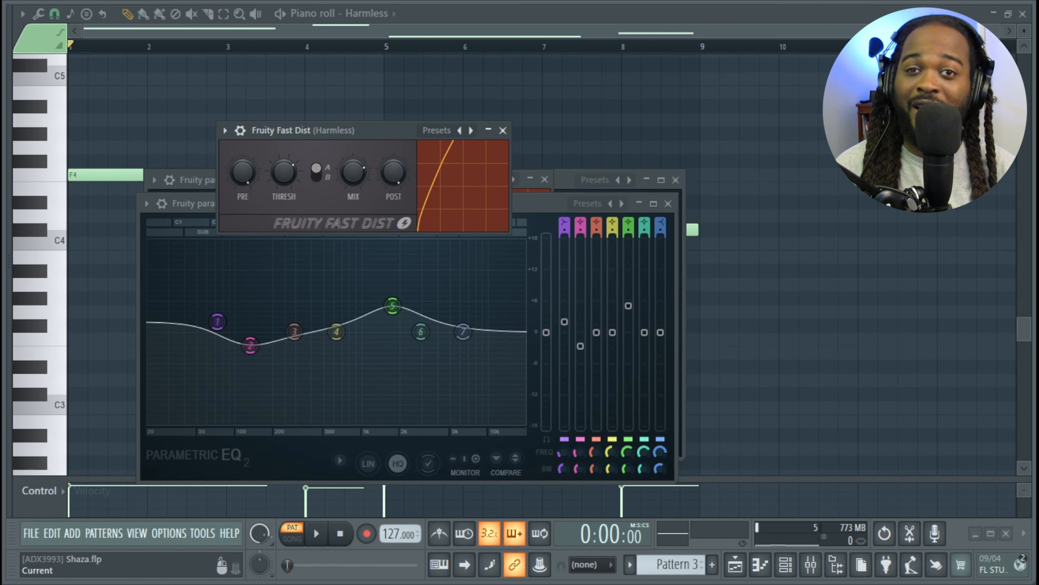
{"action": "left_click", "coordinate": [503, 130]}
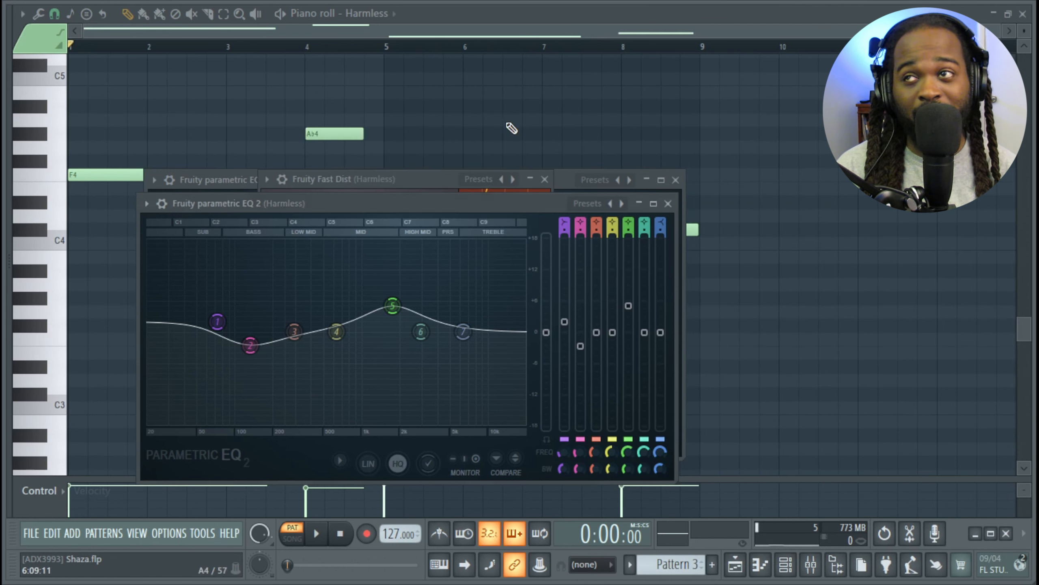
{"action": "left_click", "coordinate": [668, 204]}
{"action": "left_click", "coordinate": [675, 179]}
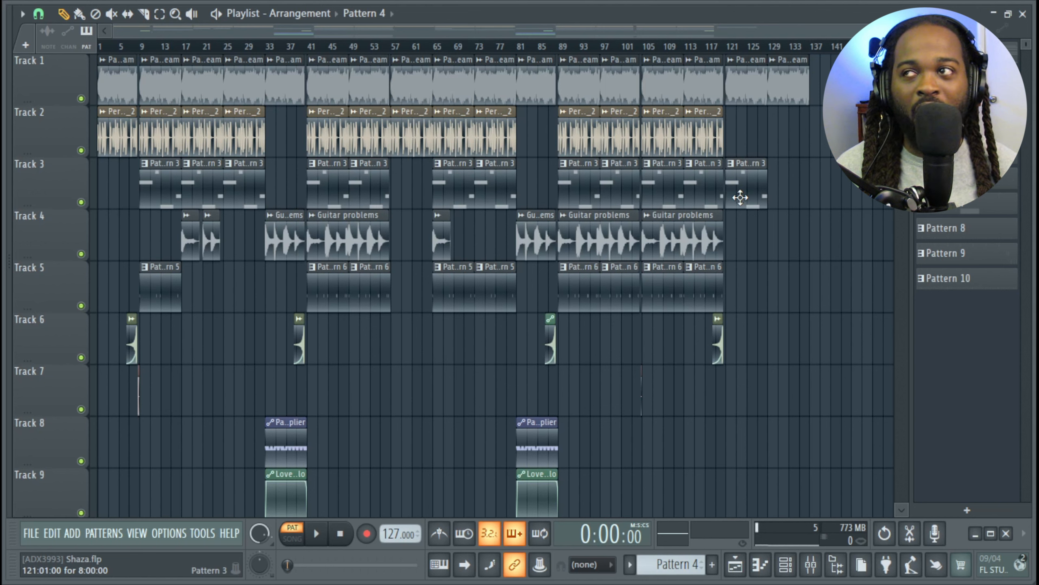
Step: Open the Acoustic Guitar 01 notes of Pattern 4 in the piano roll and play the melody through
{"action": "left_click_drag", "start_coordinate": [265, 260], "coordinate": [459, 247]}
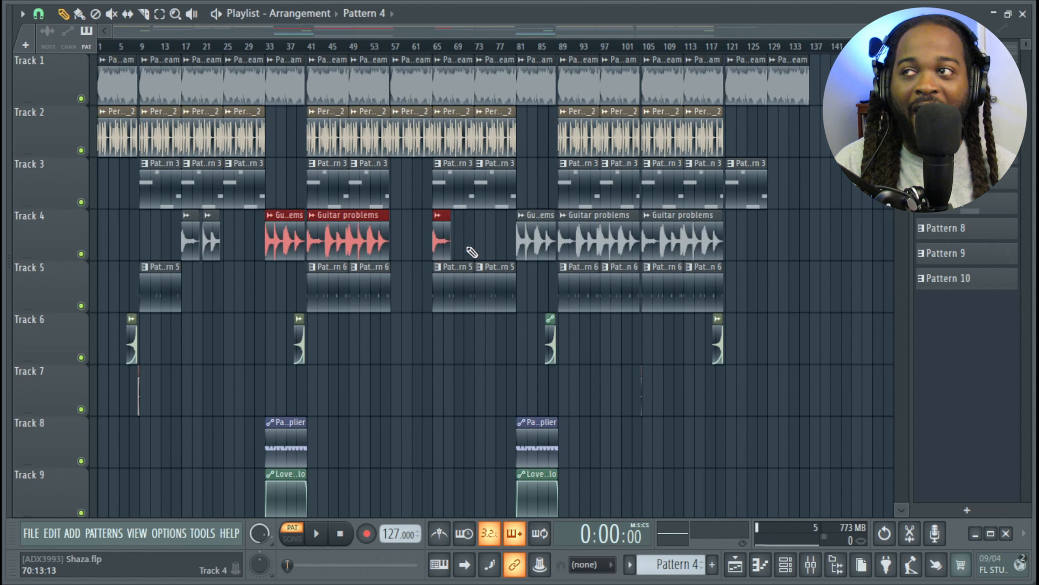
{"action": "left_click", "coordinate": [469, 246], "text": "ctrl"}
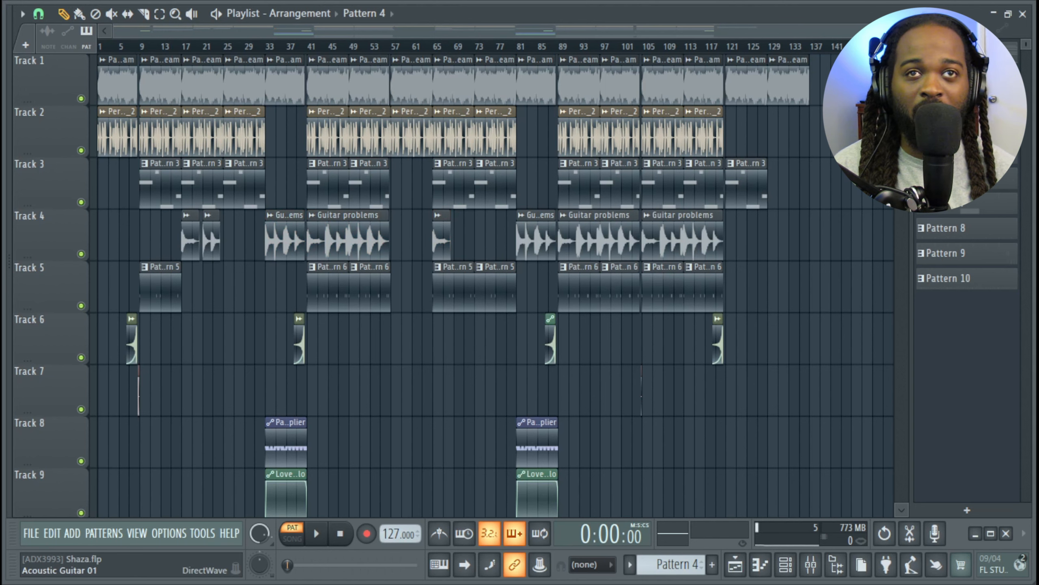
{"action": "key", "text": "F7"}
{"action": "scroll", "coordinate": [677, 333], "scroll_direction": "up", "scroll_amount": 3}
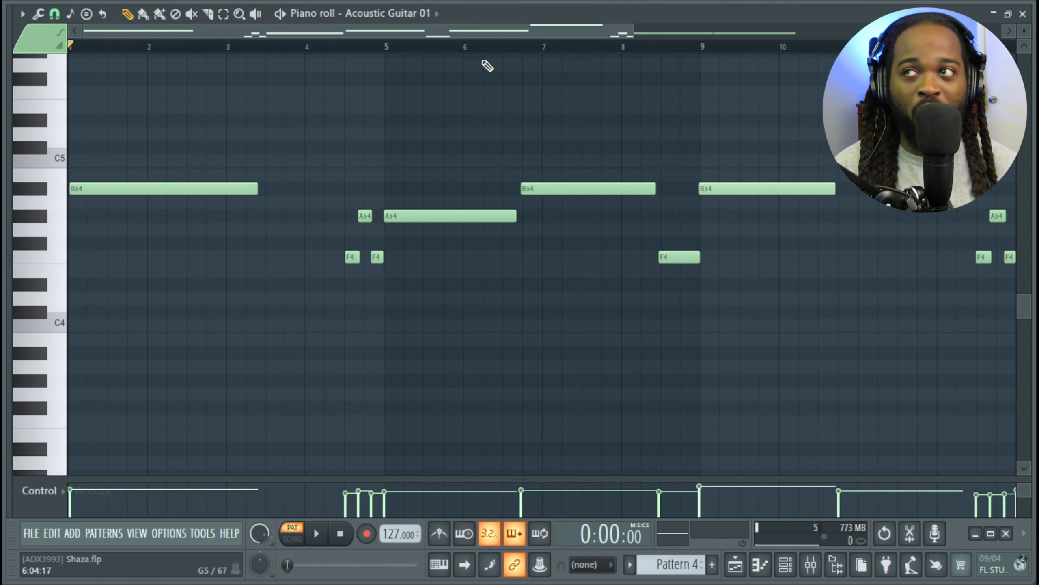
{"action": "key", "text": "space"}
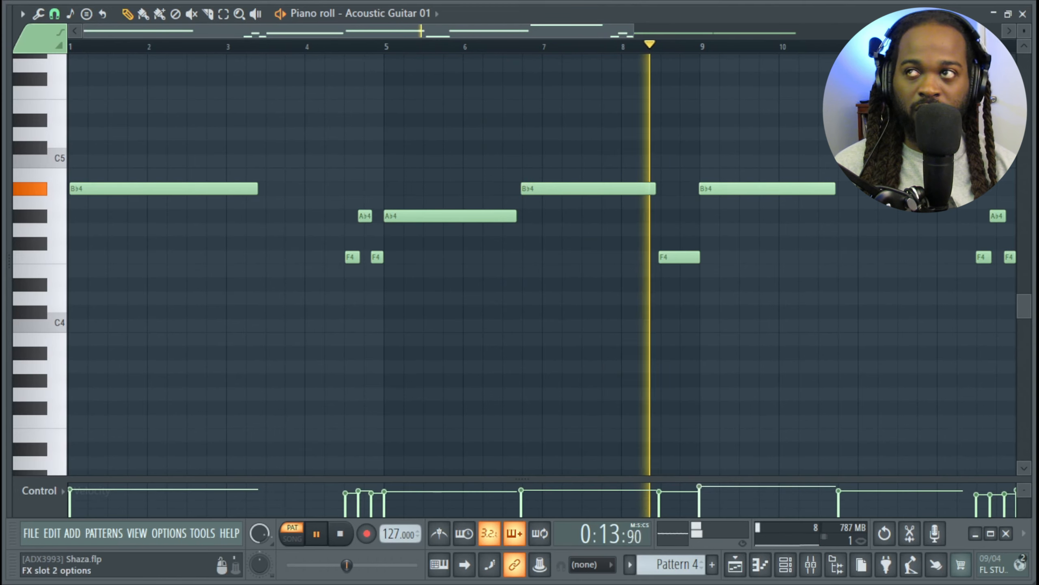
{"action": "scroll", "coordinate": [553, 376], "scroll_direction": "down", "scroll_amount": 5}
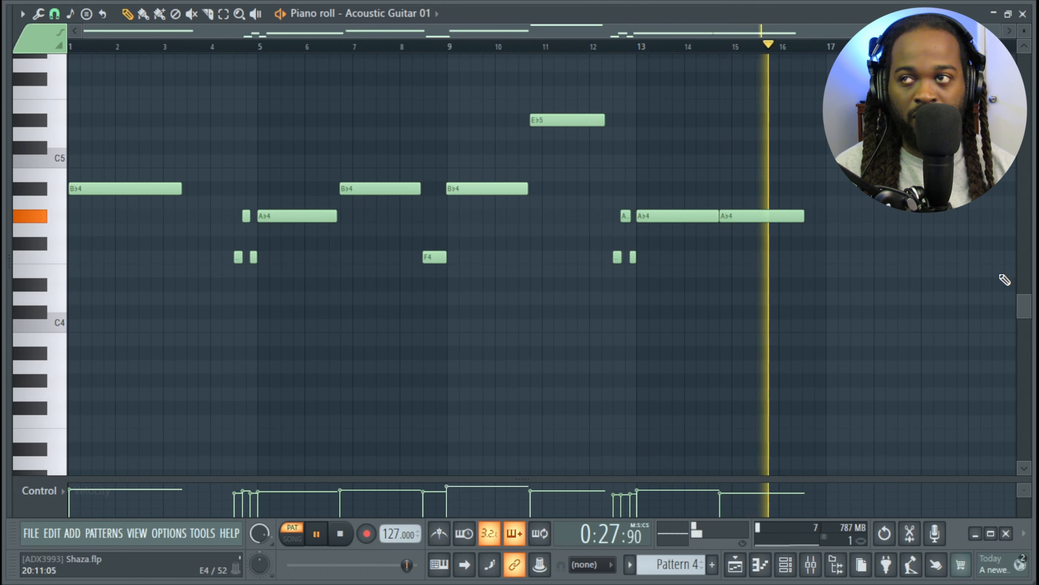
{"action": "key", "text": "space"}
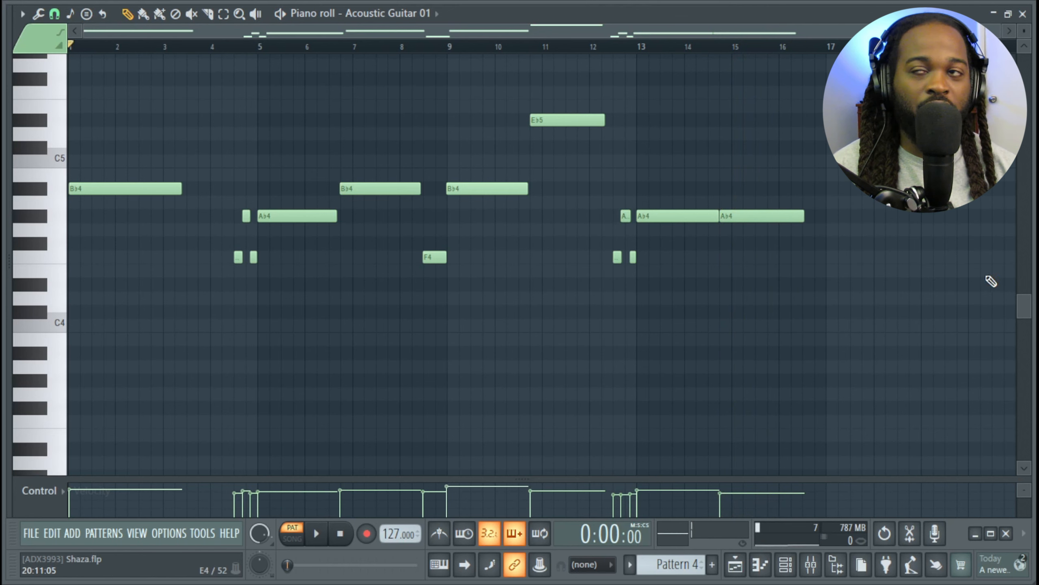
Step: Examine the final two A♭4 notes and the Acoustic Guitar 01 DirectWave instrument while playing Pattern 4, and close the instrument
{"action": "left_click_drag", "start_coordinate": [683, 263], "coordinate": [768, 206]}
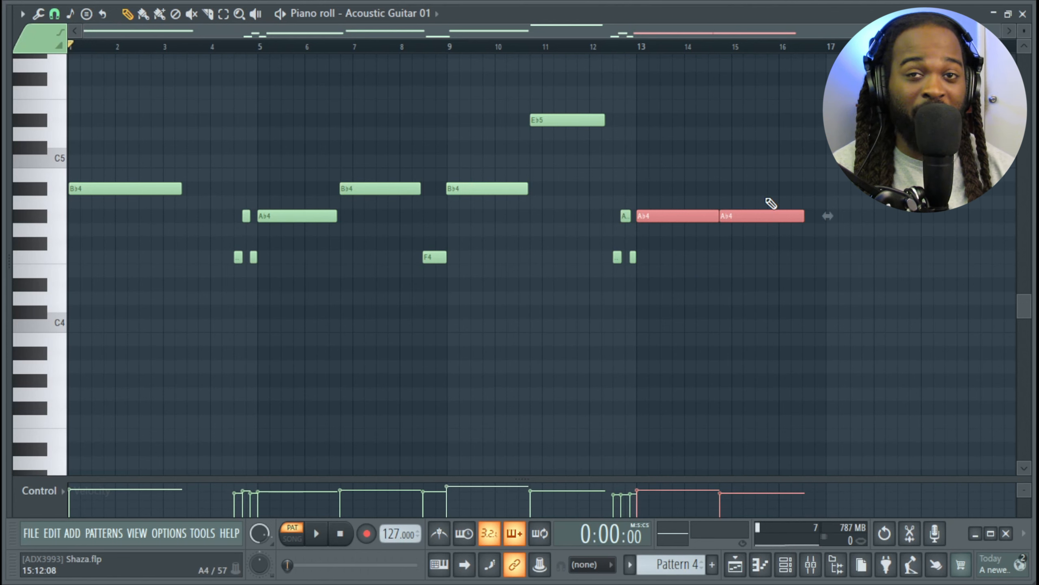
{"action": "left_click", "coordinate": [805, 284], "text": "ctrl"}
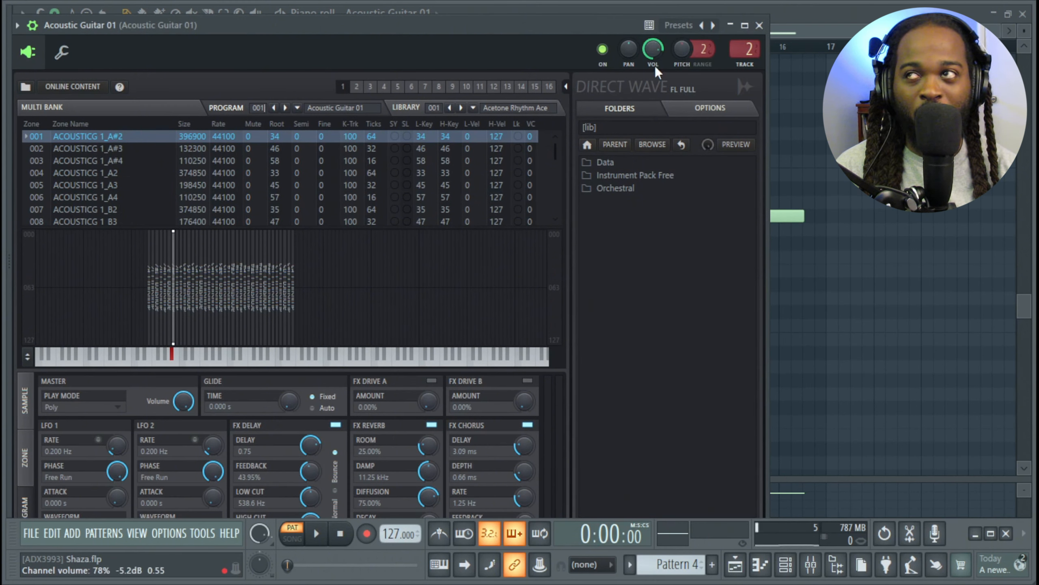
{"action": "key", "text": "space"}
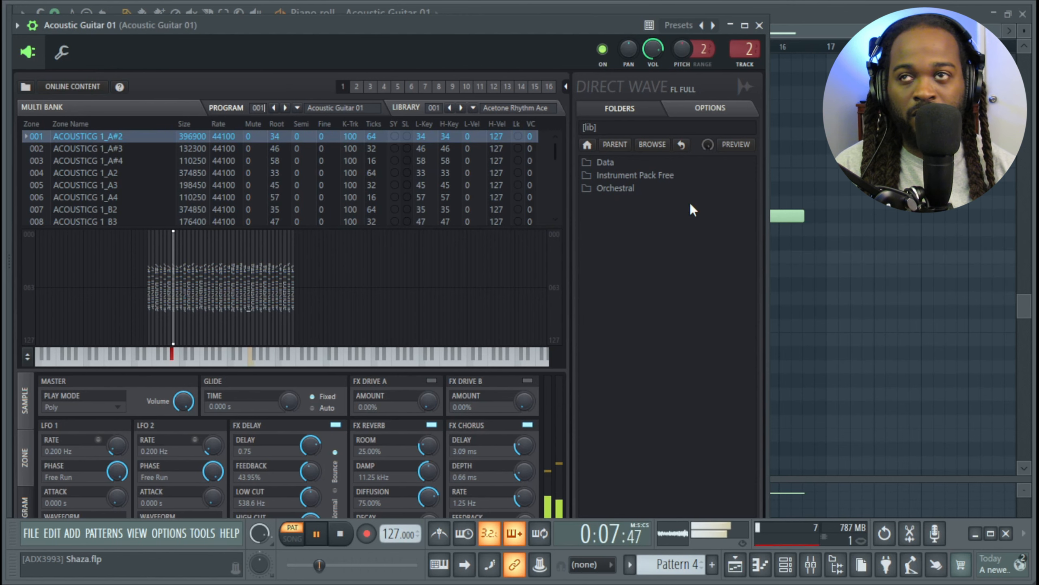
{"action": "key", "text": "space"}
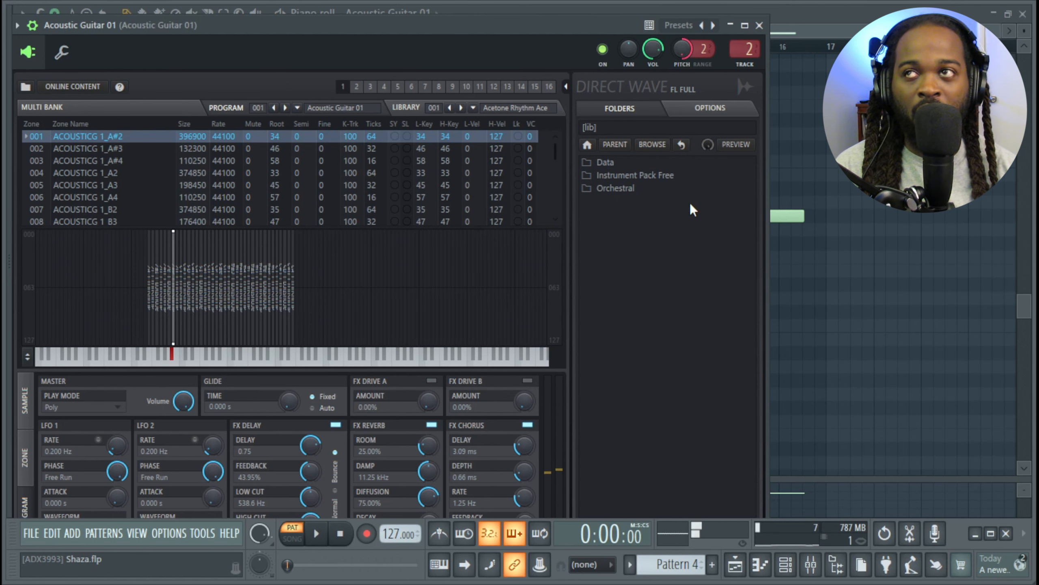
{"action": "left_click", "coordinate": [760, 25]}
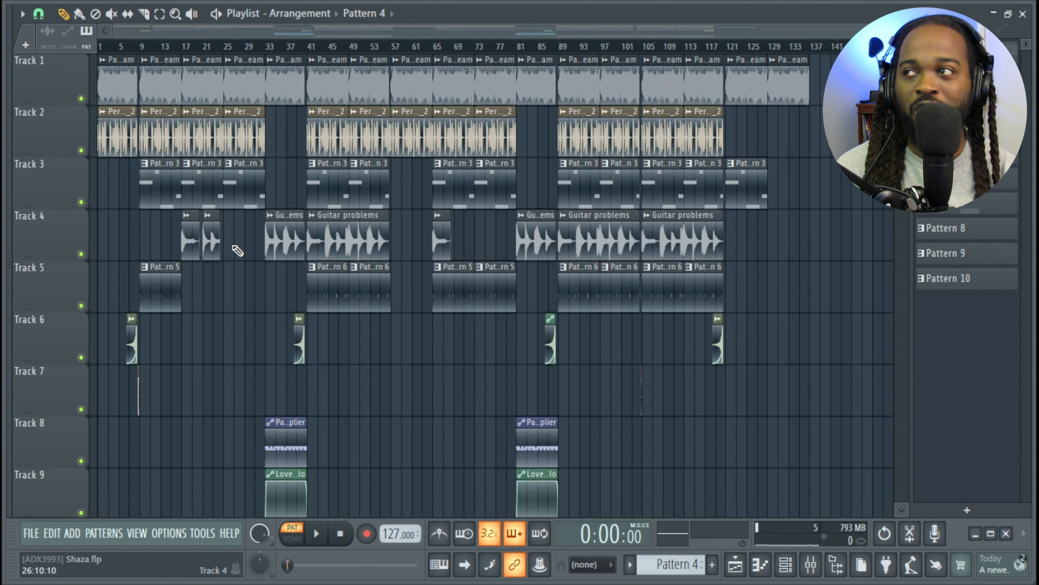
Step: Inspect the Guitar problems audio clip on Track 4 with its Parametric EQ 2, Reeverb 2 and Delay 2 effects, and close everything
{"action": "left_click_drag", "start_coordinate": [237, 250], "coordinate": [352, 238]}
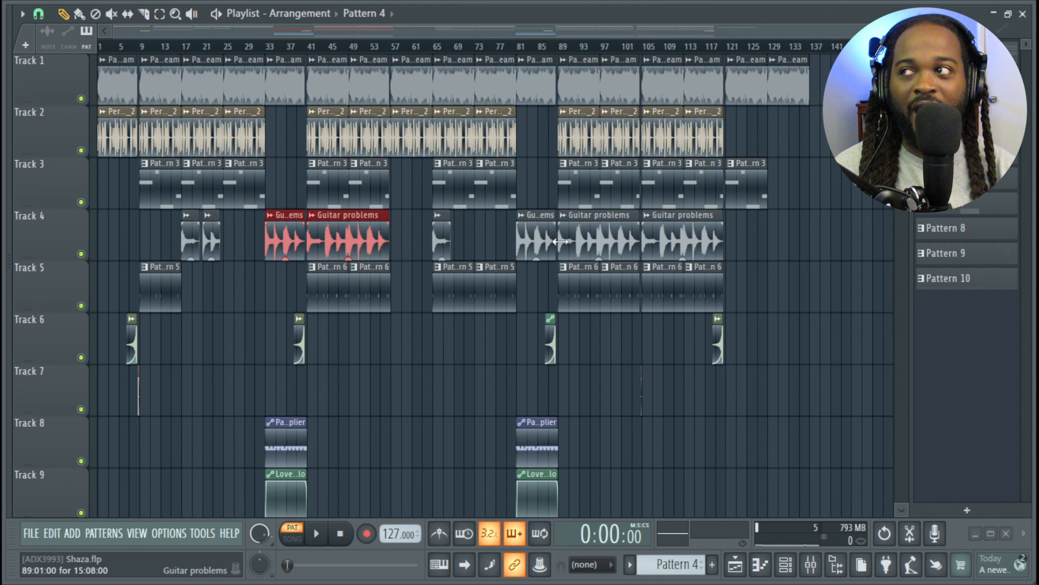
{"action": "left_click_drag", "start_coordinate": [246, 244], "coordinate": [409, 225]}
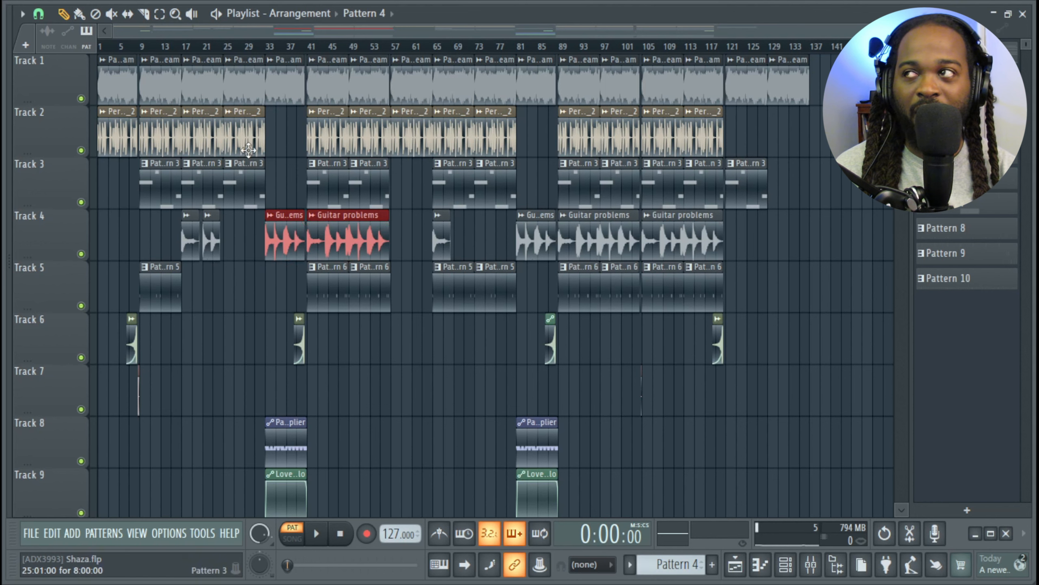
{"action": "double_click", "coordinate": [279, 240]}
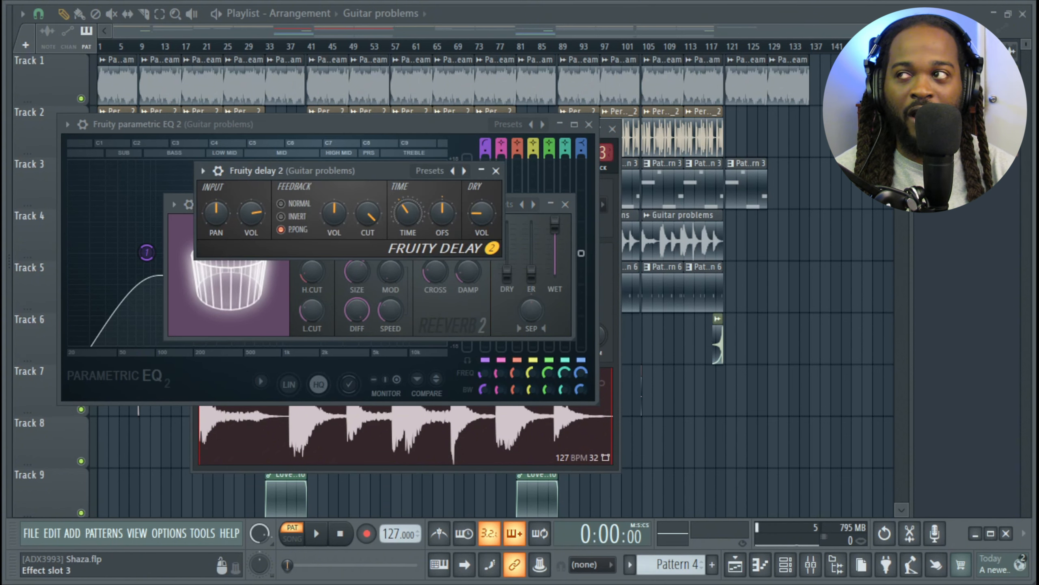
{"action": "key", "text": "Escape"}
{"action": "key", "text": "Escape"}
{"action": "key", "text": "Escape"}
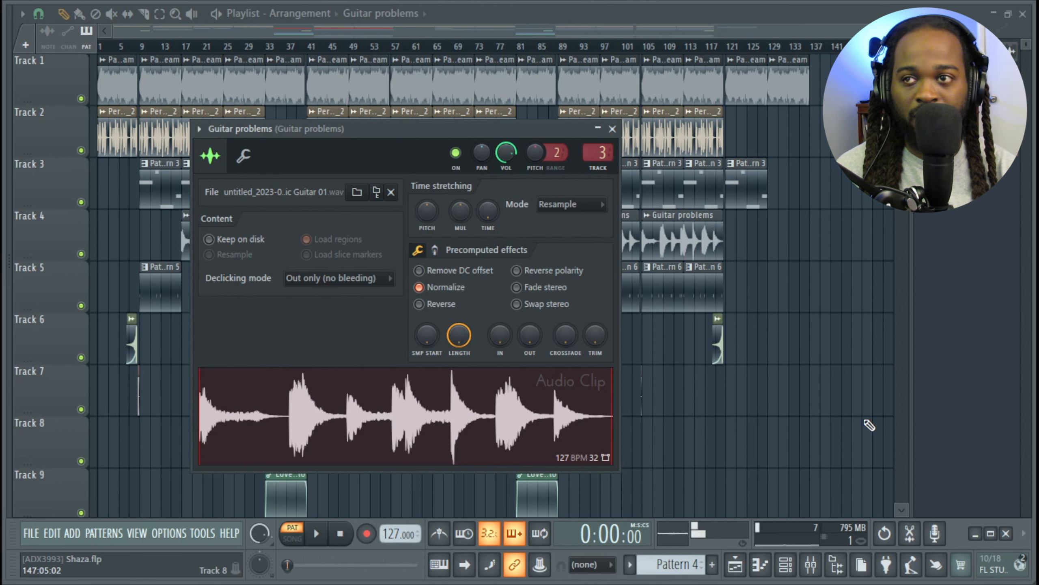
{"action": "key", "text": "Escape"}
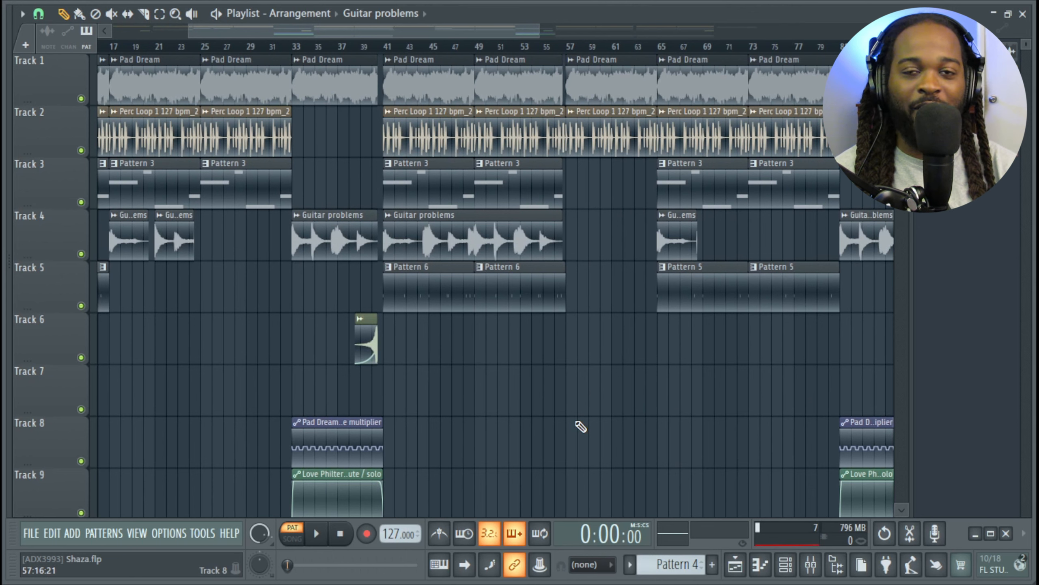
Step: Inspect the Perc Loop 1 127 bpm_2 clip's sample settings and its Parametric EQ 2 curve, and close both windows
{"action": "double_click", "coordinate": [428, 131]}
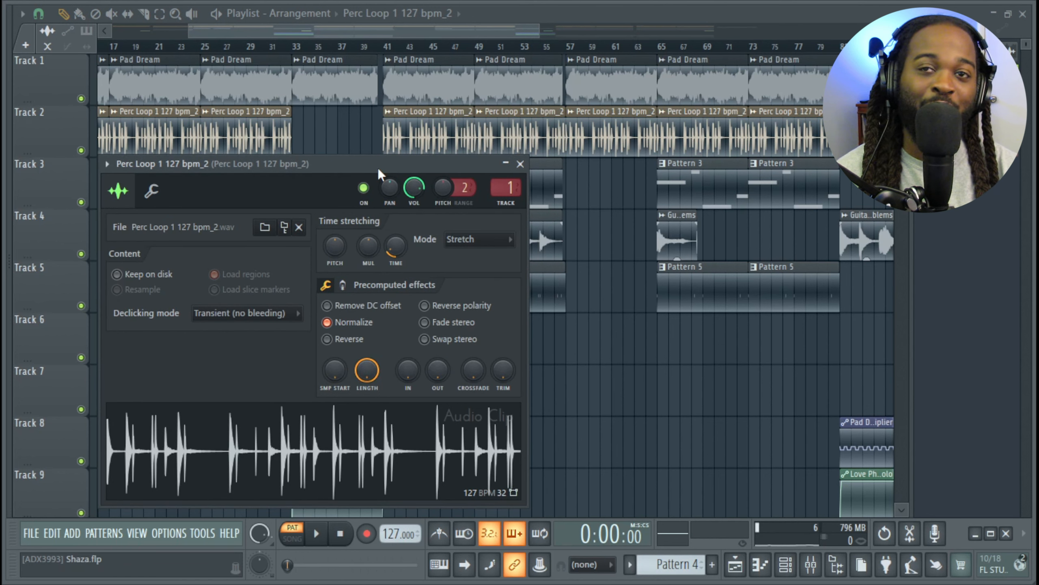
{"action": "left_click_drag", "start_coordinate": [378, 168], "coordinate": [386, 129]}
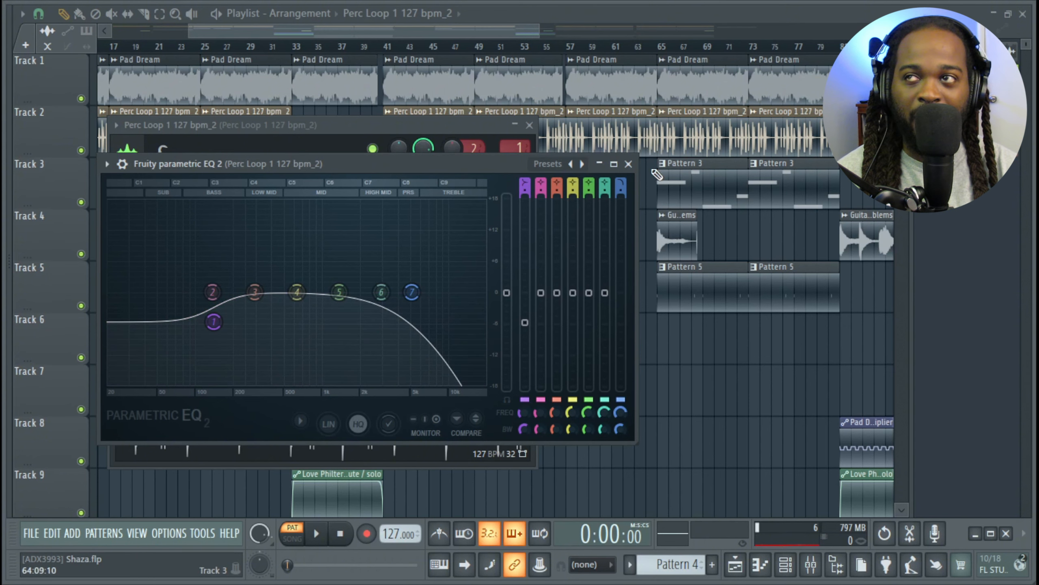
{"action": "left_click", "coordinate": [628, 164]}
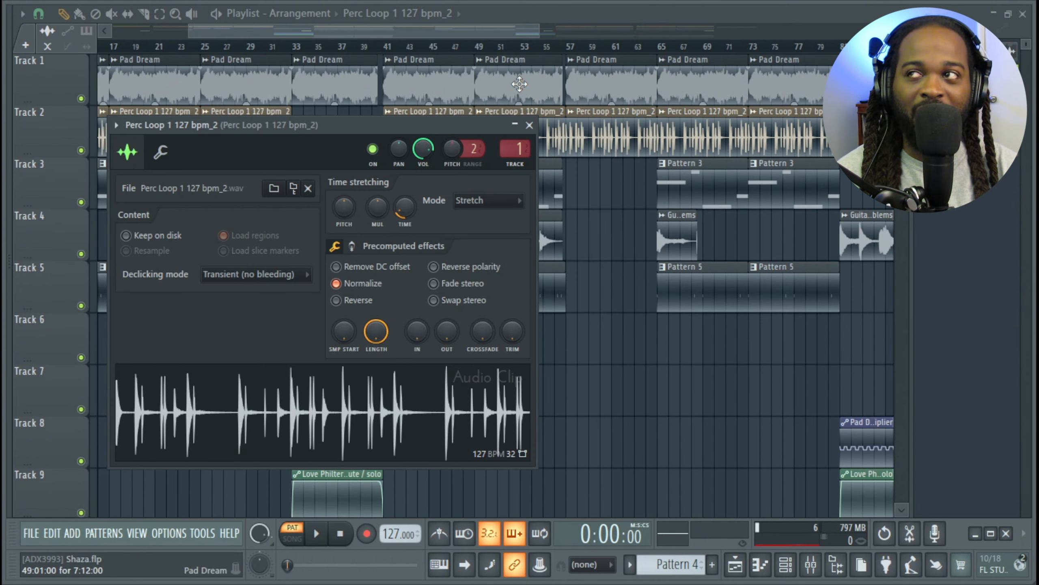
{"action": "left_click", "coordinate": [410, 402]}
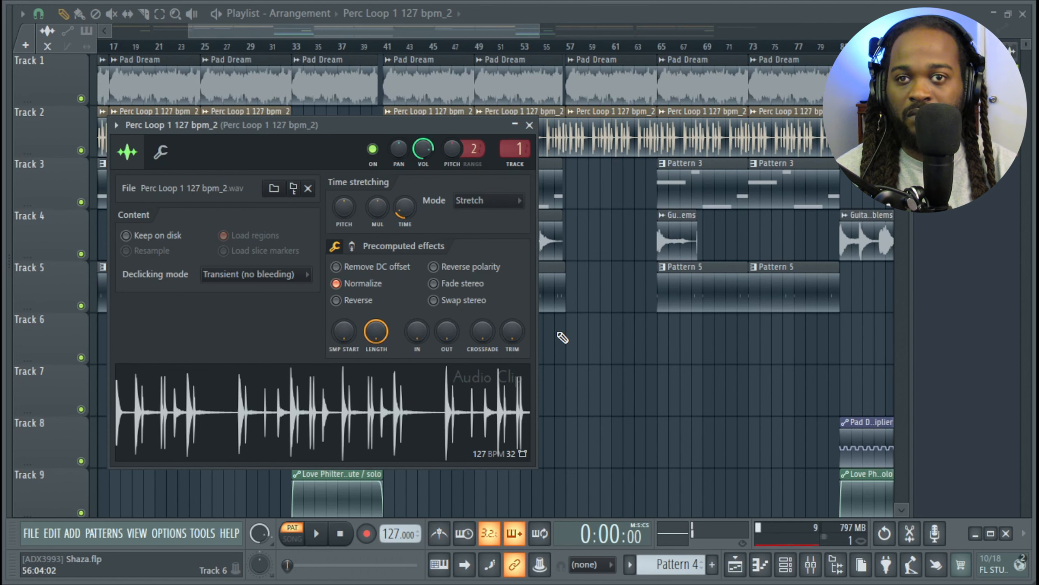
{"action": "left_click", "coordinate": [529, 125]}
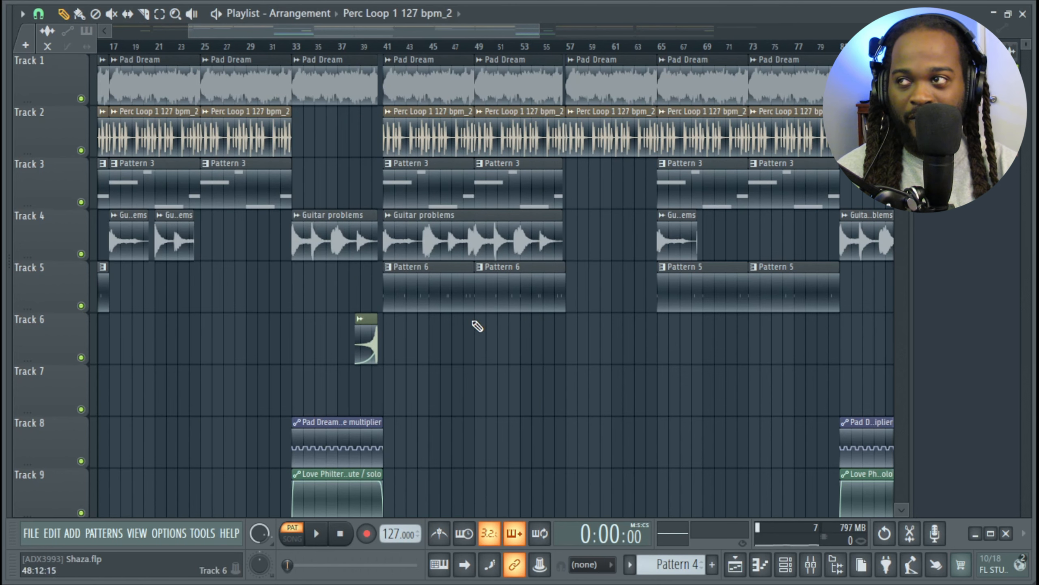
Step: Select Pattern 6 on Track 5 near bar 41 of the playlist and briefly preview it
{"action": "scroll", "coordinate": [383, 295], "scroll_direction": "up", "scroll_amount": 3}
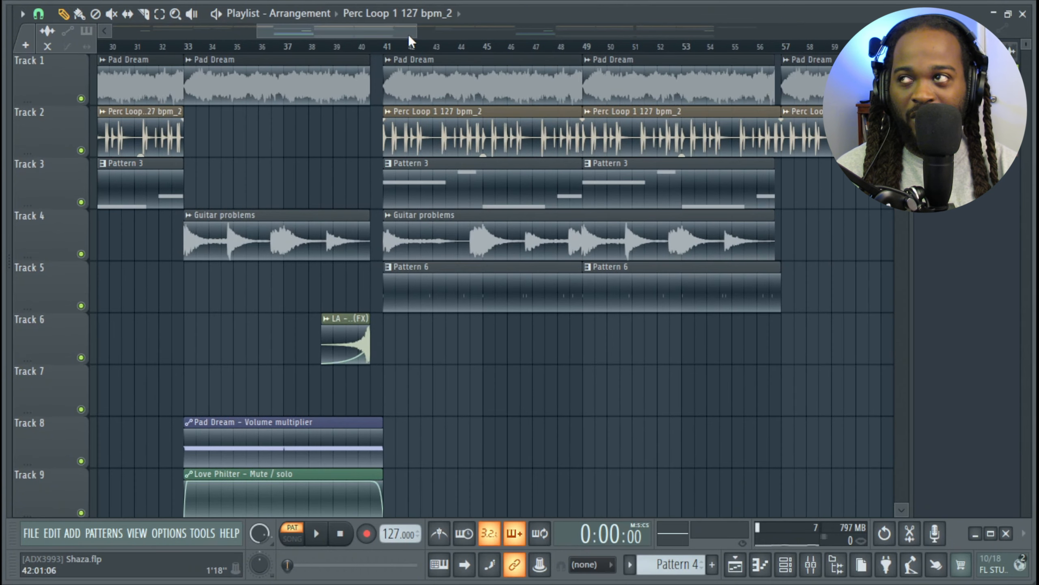
{"action": "left_click", "coordinate": [428, 301]}
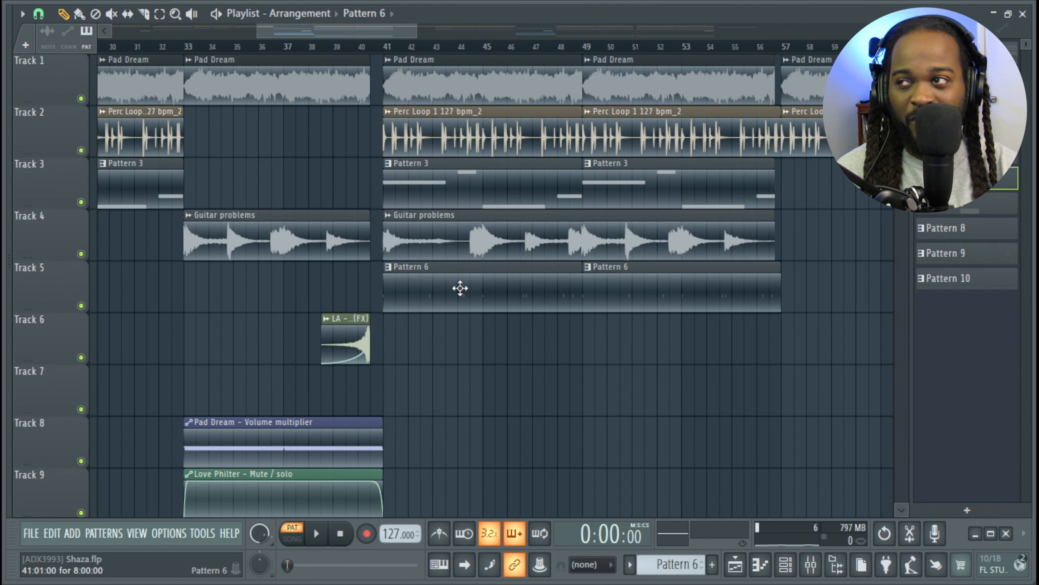
{"action": "scroll", "coordinate": [460, 289], "scroll_direction": "down", "scroll_amount": 4}
{"action": "scroll", "coordinate": [460, 293], "scroll_direction": "up", "scroll_amount": 2}
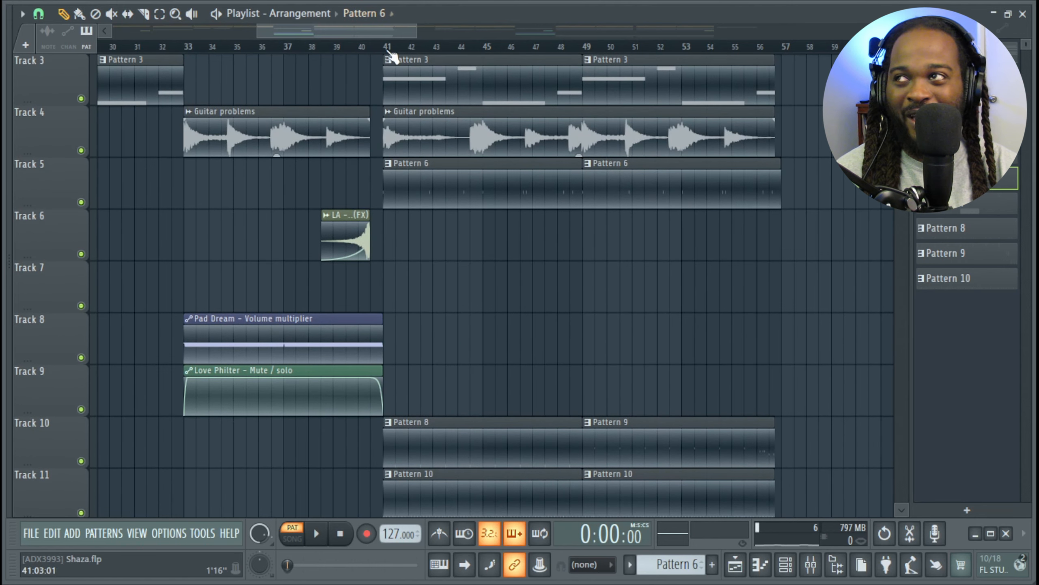
{"action": "key", "text": "space"}
{"action": "key", "text": "space"}
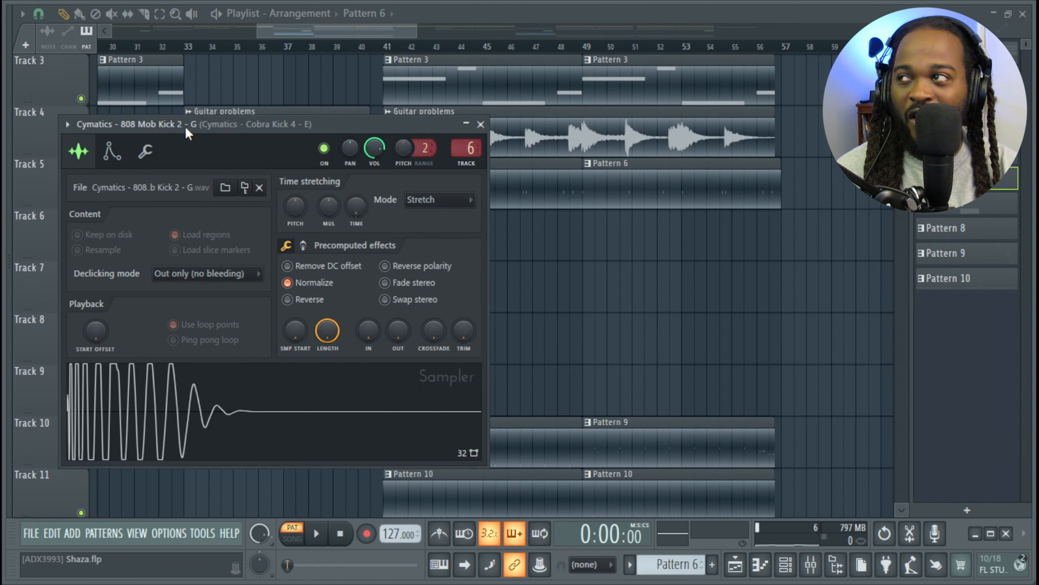
Step: Show the 808 Mob Kick 2 - G notes in the piano roll and review the kick's Parametric EQ 2 and Fast Dist effects
{"action": "left_click", "coordinate": [481, 124]}
{"action": "key", "text": "F7"}
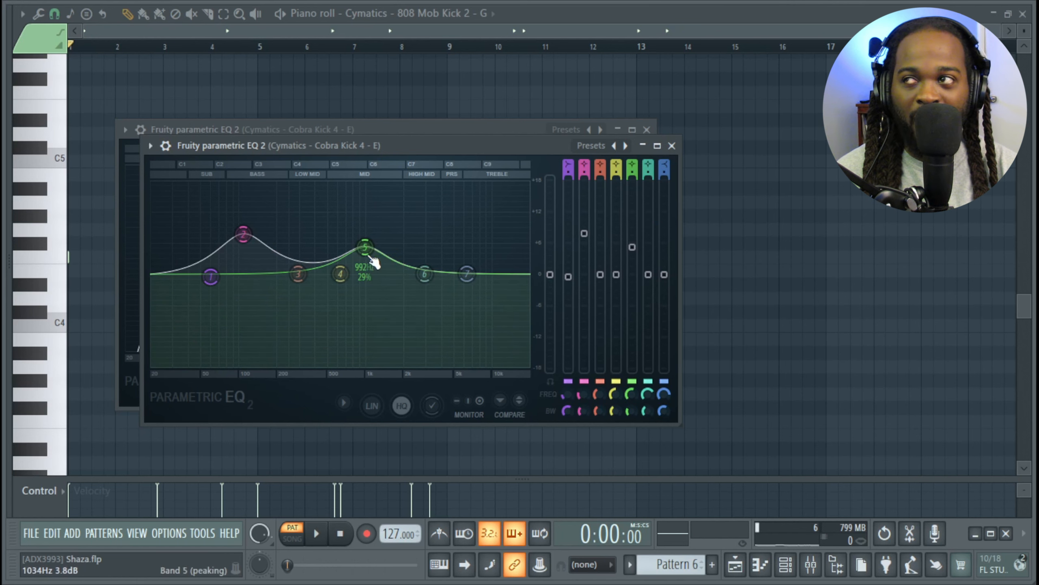
{"action": "left_click", "coordinate": [671, 145]}
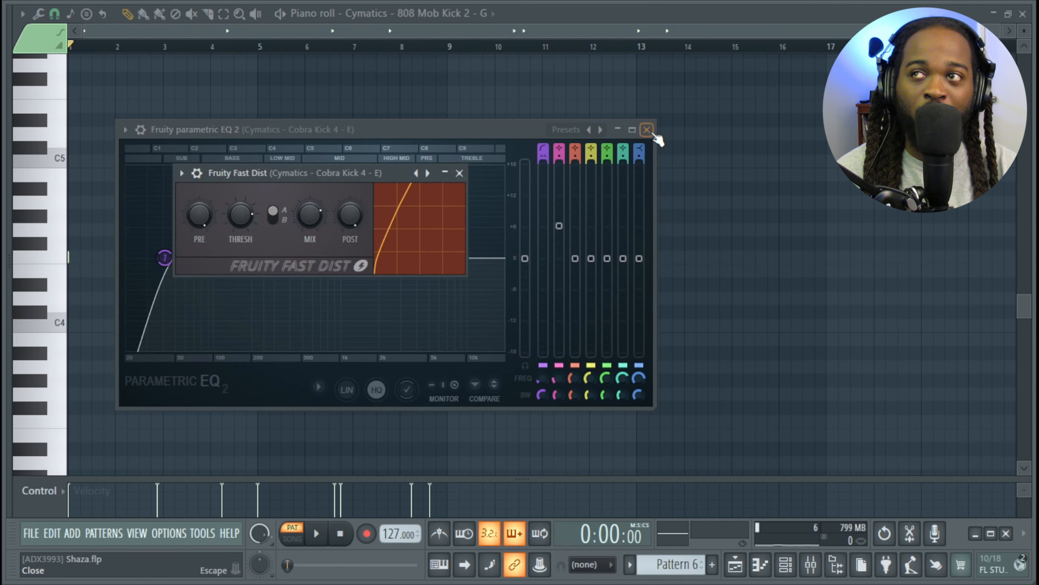
{"action": "left_click", "coordinate": [459, 173]}
{"action": "left_click", "coordinate": [646, 130]}
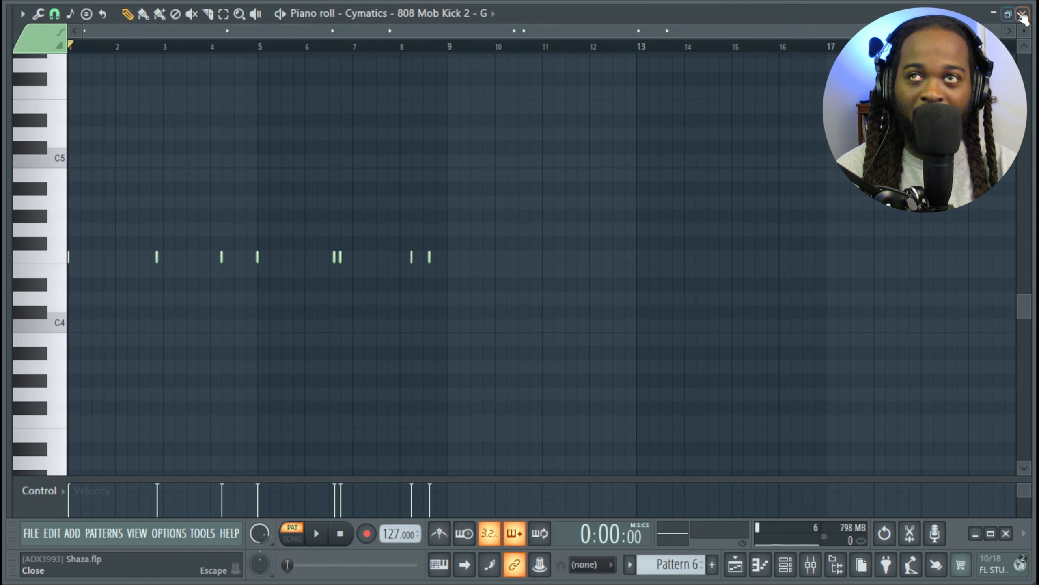
Step: Close the kick's piano roll and check the Circuit Snare - A# sampler settings used in Pattern 8
{"action": "left_click", "coordinate": [1022, 14]}
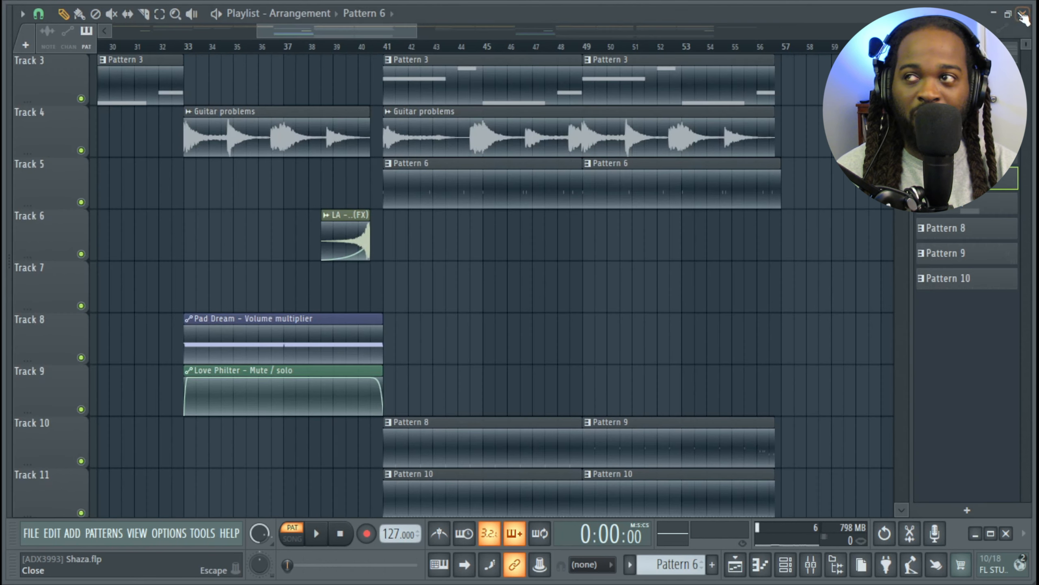
{"action": "scroll", "coordinate": [448, 291], "scroll_direction": "down", "scroll_amount": 2}
{"action": "key", "text": "F6"}
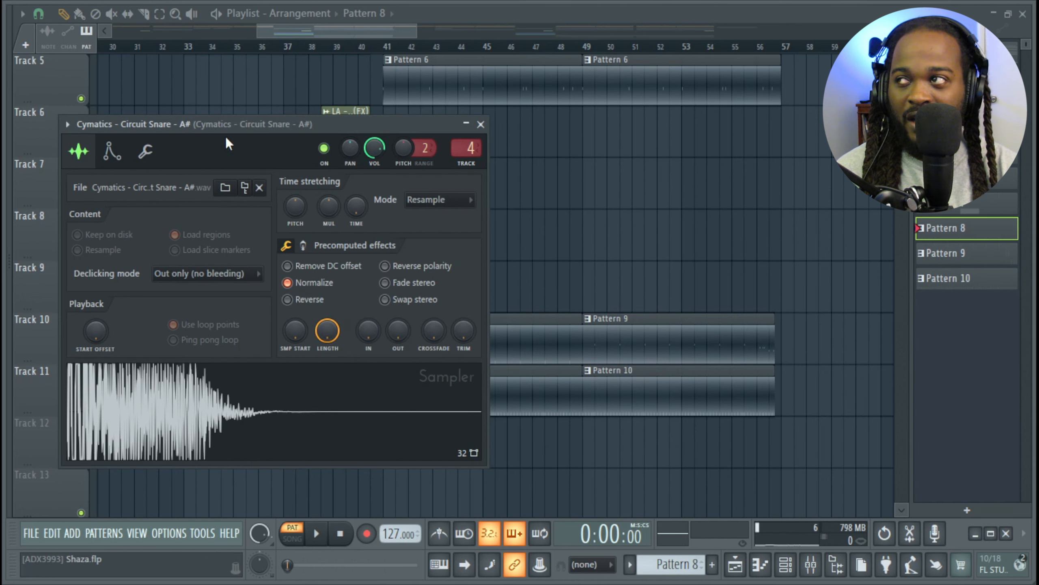
{"action": "key", "text": "Escape"}
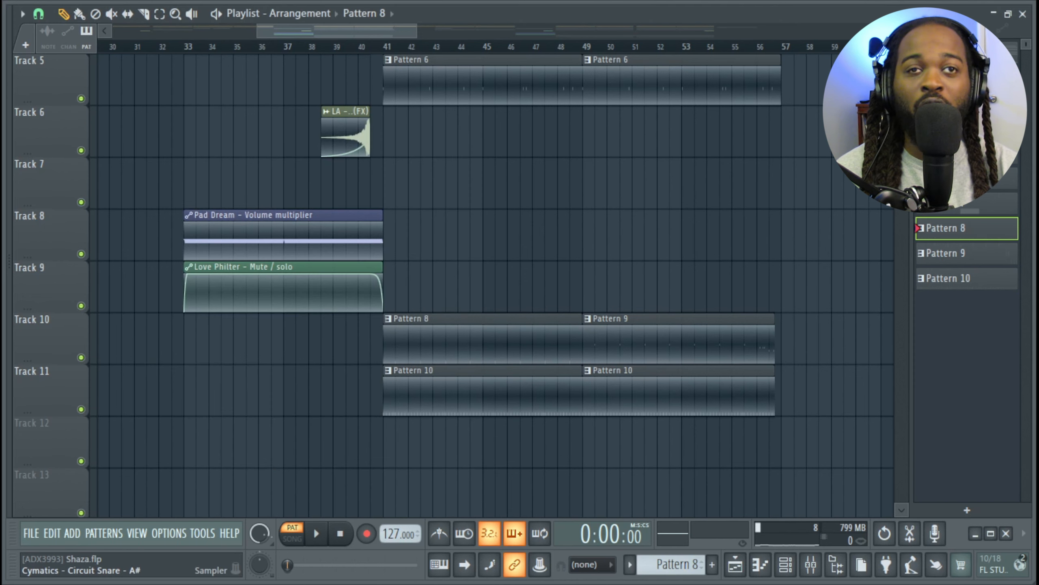
Step: Compare the Circuit Snare - A# notes of Pattern 9 and Pattern 8 in the piano roll and audition the C5 key
{"action": "scroll", "coordinate": [522, 233], "scroll_direction": "down", "scroll_amount": 2}
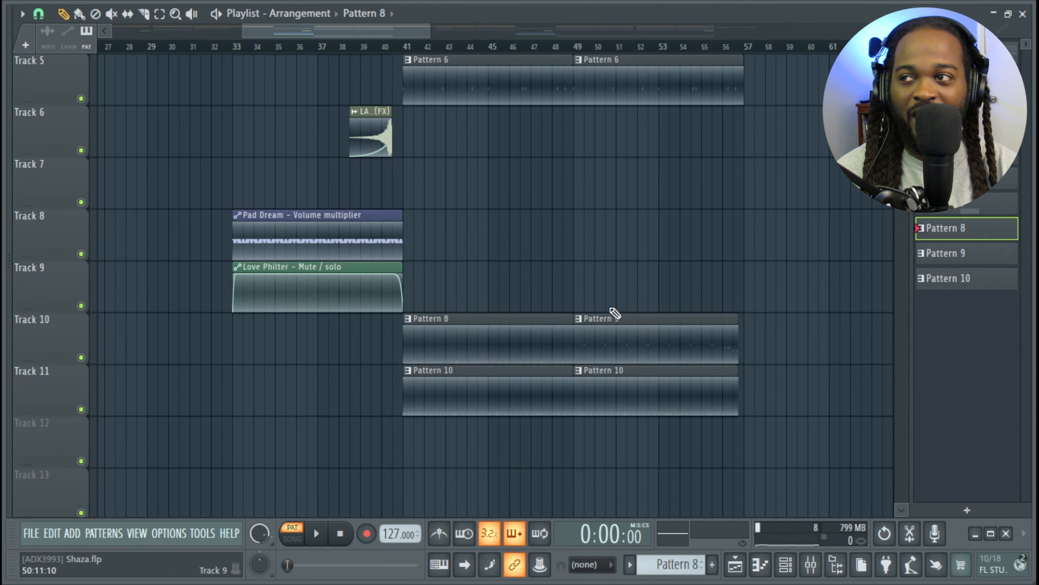
{"action": "double_click", "coordinate": [662, 353]}
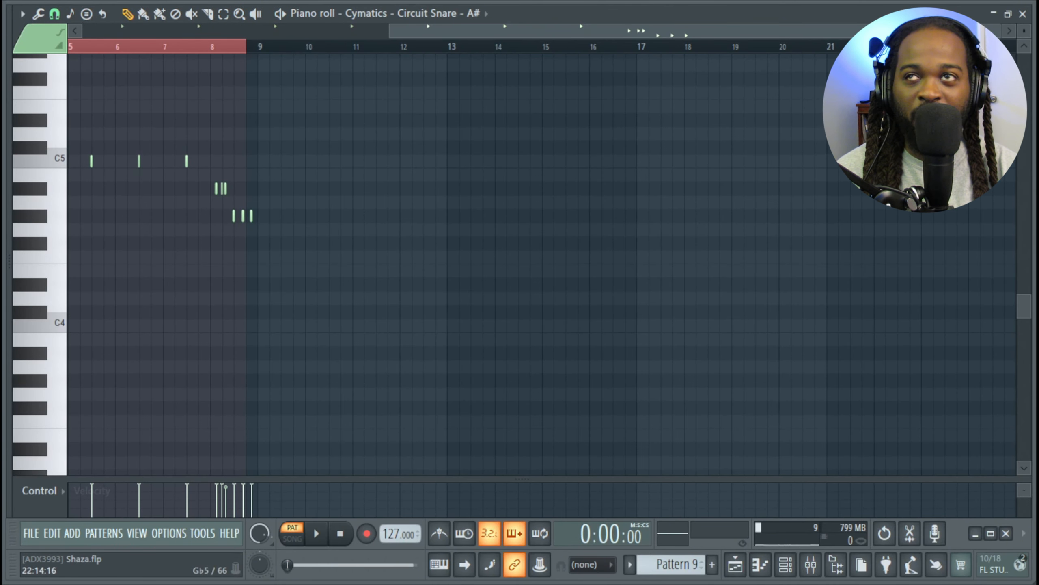
{"action": "left_click", "coordinate": [1024, 13]}
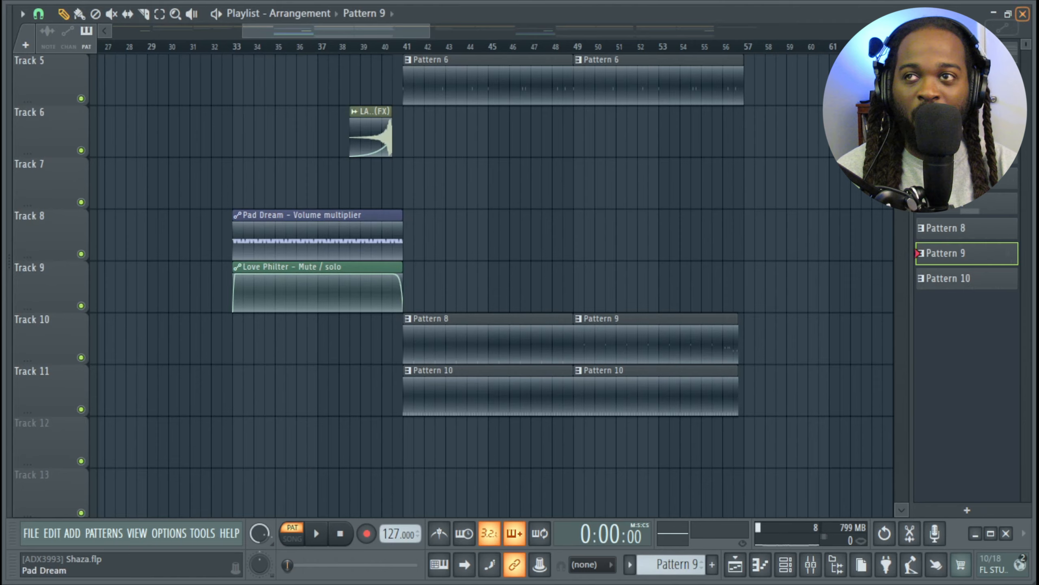
{"action": "double_click", "coordinate": [492, 342]}
{"action": "left_click", "coordinate": [61, 160]}
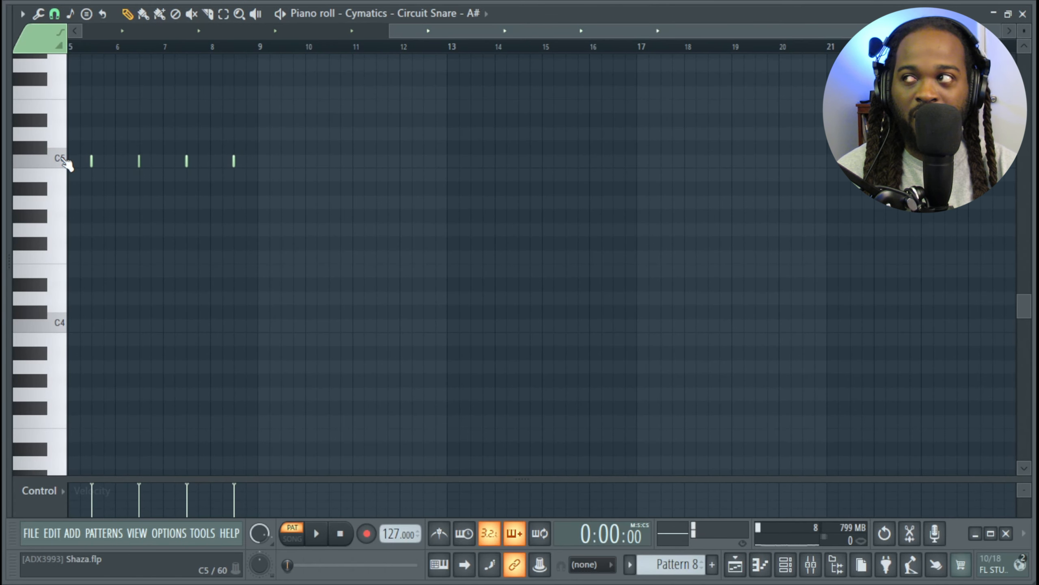
{"action": "left_click", "coordinate": [61, 160]}
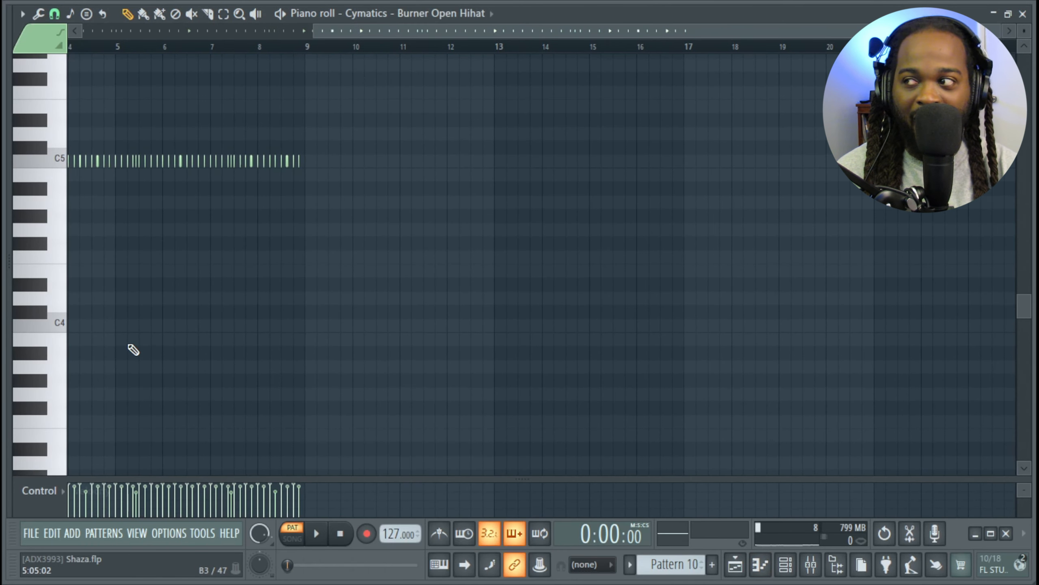
Step: Preview Pattern 10's Burner Open Hihat notes and check the sampler's miscellaneous settings before closing it
{"action": "key", "text": "space"}
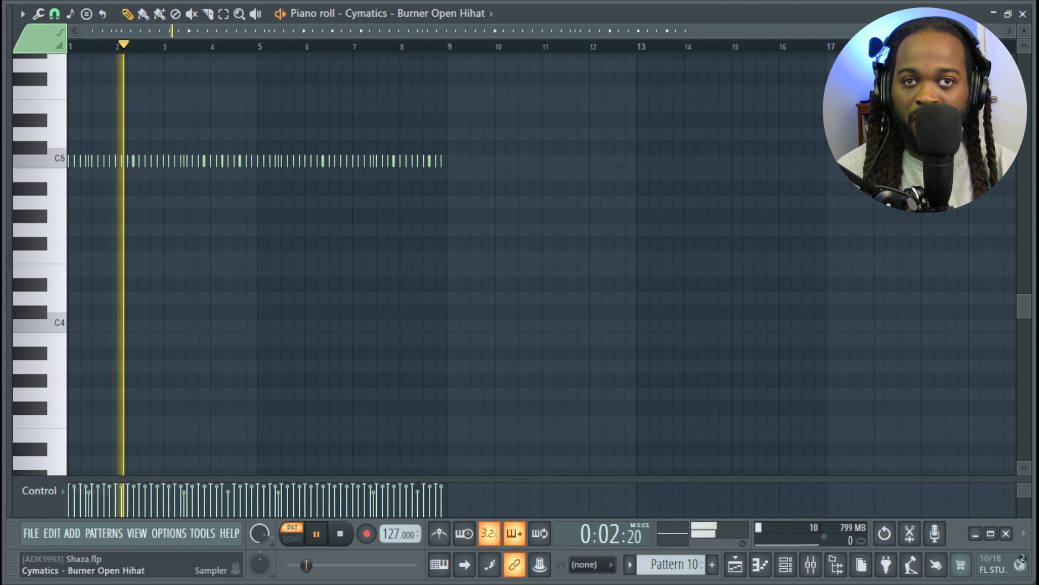
{"action": "key", "text": "space"}
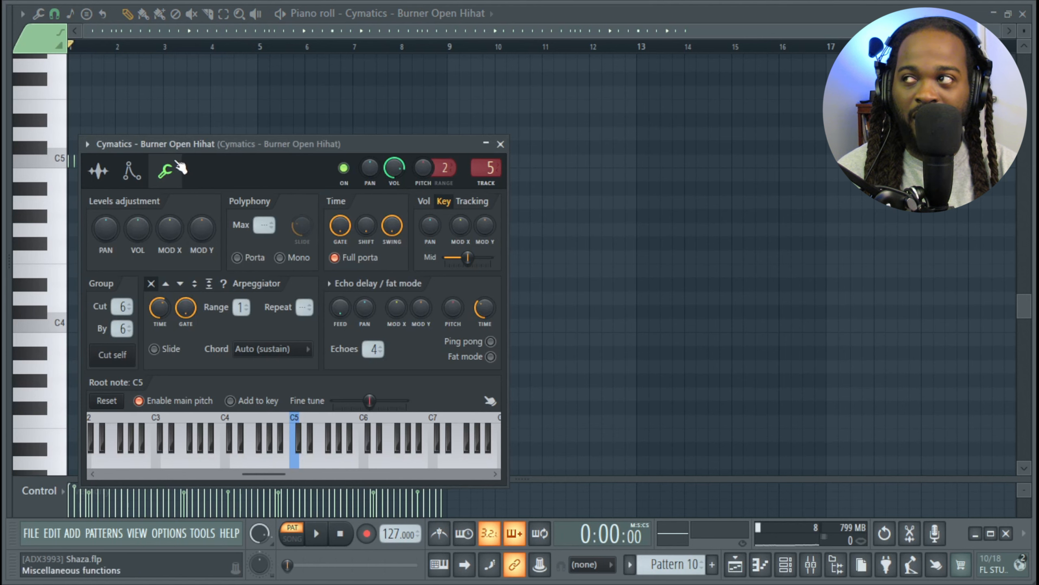
{"action": "left_click", "coordinate": [501, 144]}
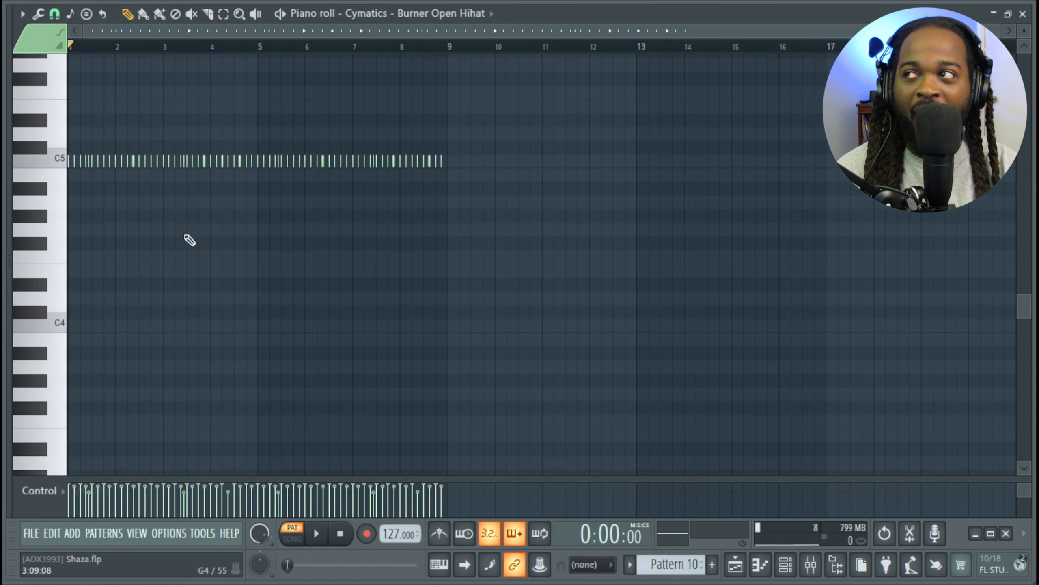
Step: Select two neighbouring C5 hi-hat notes between bars 2 and 3 of Pattern 10 for closer inspection
{"action": "scroll", "coordinate": [184, 235], "scroll_direction": "up", "scroll_amount": 8}
{"action": "scroll", "coordinate": [644, 254], "scroll_direction": "up", "scroll_amount": 2}
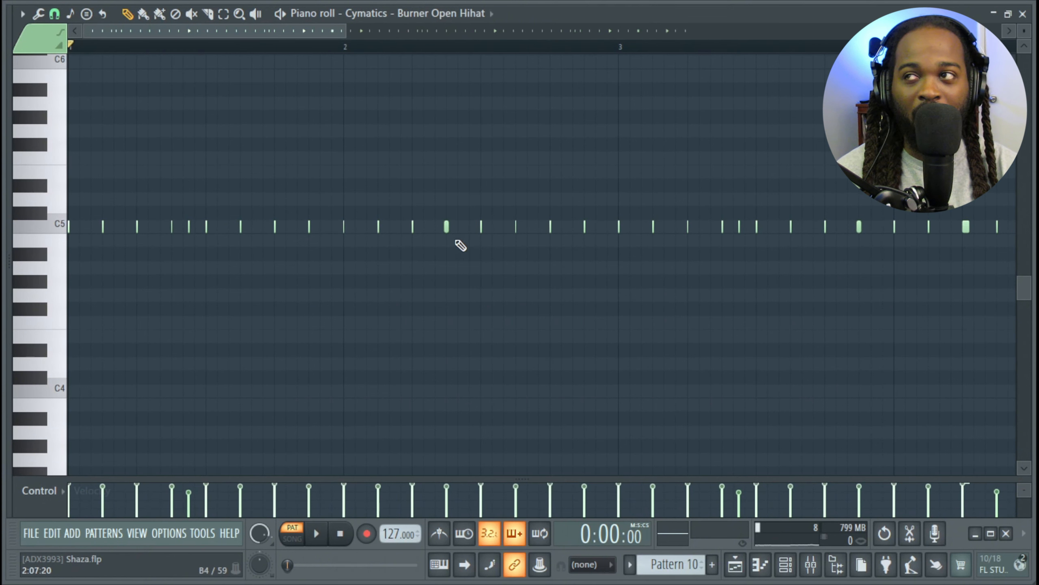
{"action": "left_click_drag", "start_coordinate": [388, 181], "coordinate": [476, 267]}
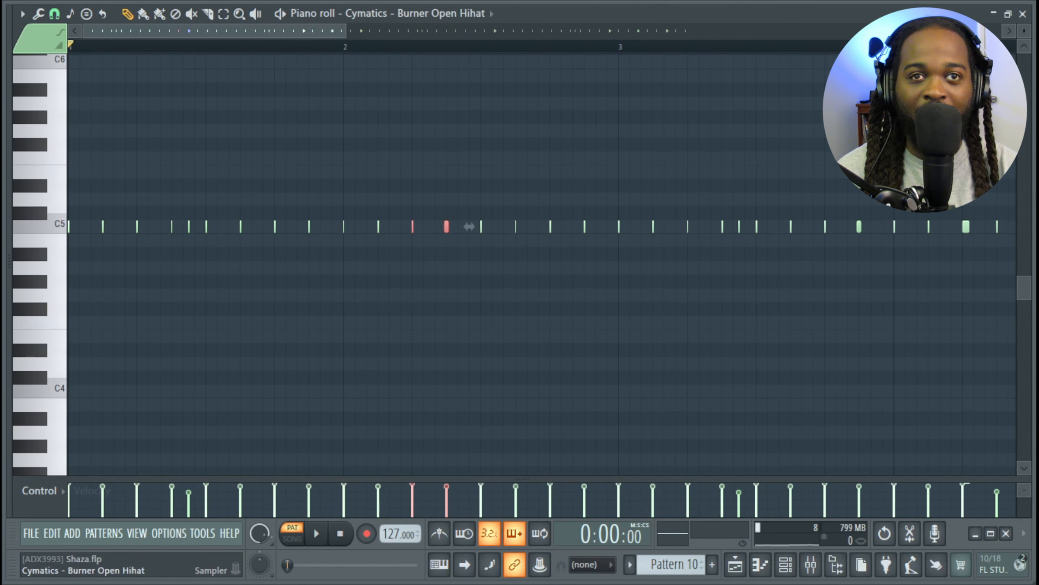
{"action": "left_click", "coordinate": [469, 227]}
Step: Review the Burner Open Hihat's volume envelope and cut group settings, and close the sampler
{"action": "left_click", "coordinate": [132, 171]}
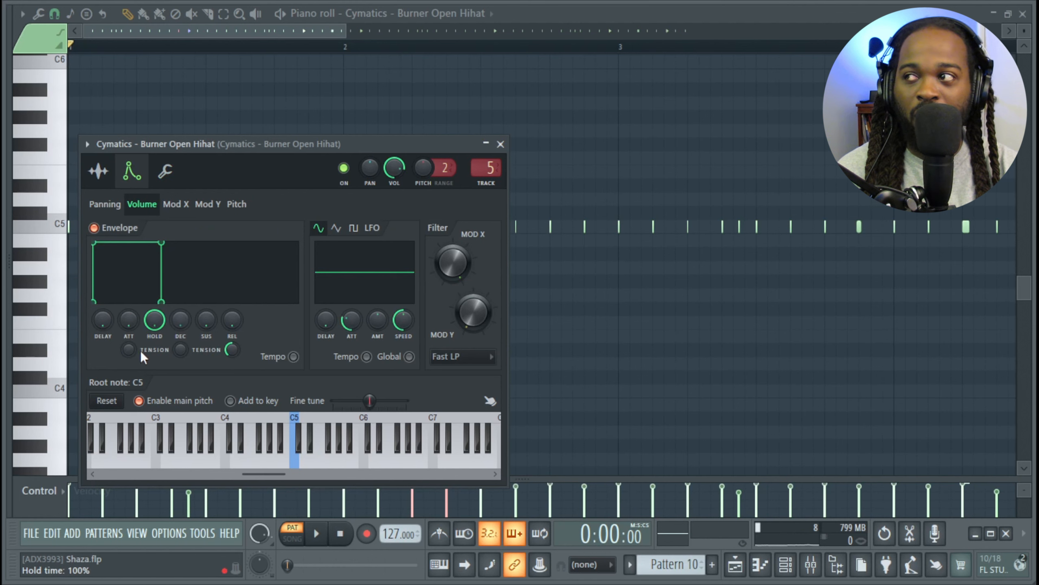
{"action": "left_click", "coordinate": [165, 171]}
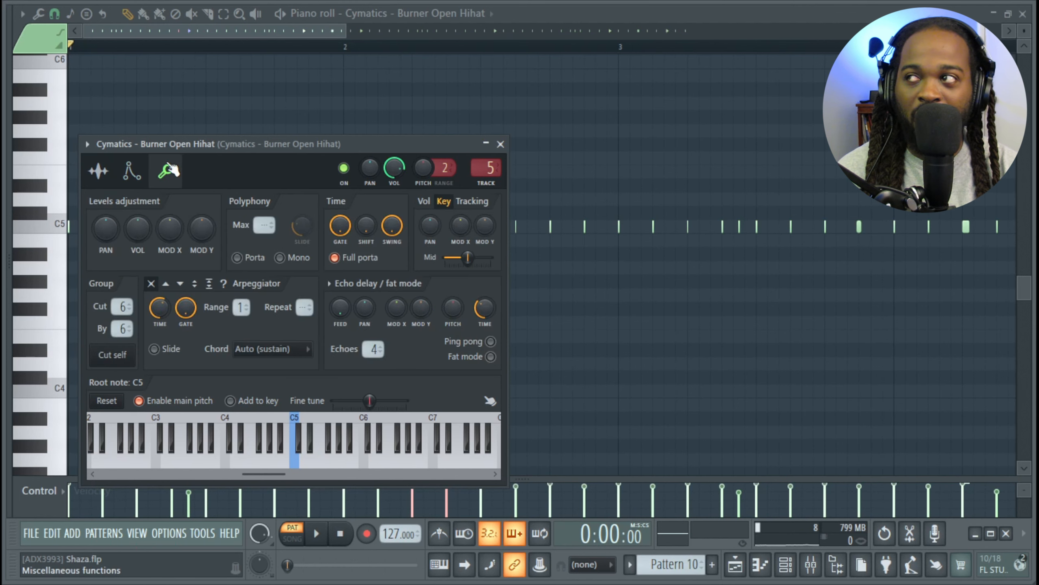
{"action": "left_click", "coordinate": [501, 144]}
Step: Deselect the hi-hat notes and isolate the extra-short C5 note after bar 2 to compare its length with its neighbours
{"action": "scroll", "coordinate": [532, 258], "scroll_direction": "up", "scroll_amount": 5}
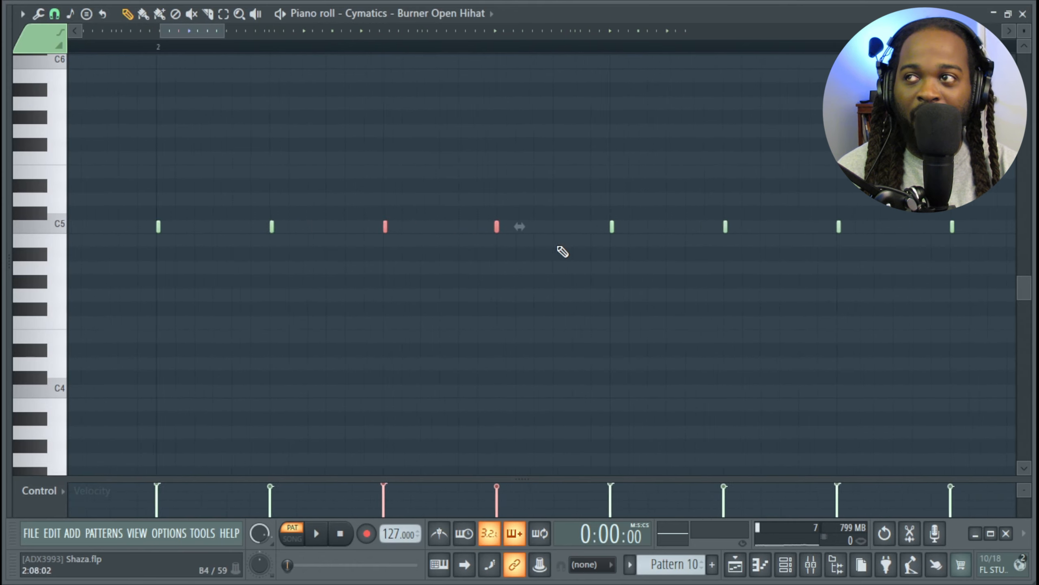
{"action": "left_click", "coordinate": [360, 253], "text": "ctrl"}
{"action": "left_click_drag", "start_coordinate": [589, 243], "coordinate": [443, 212]}
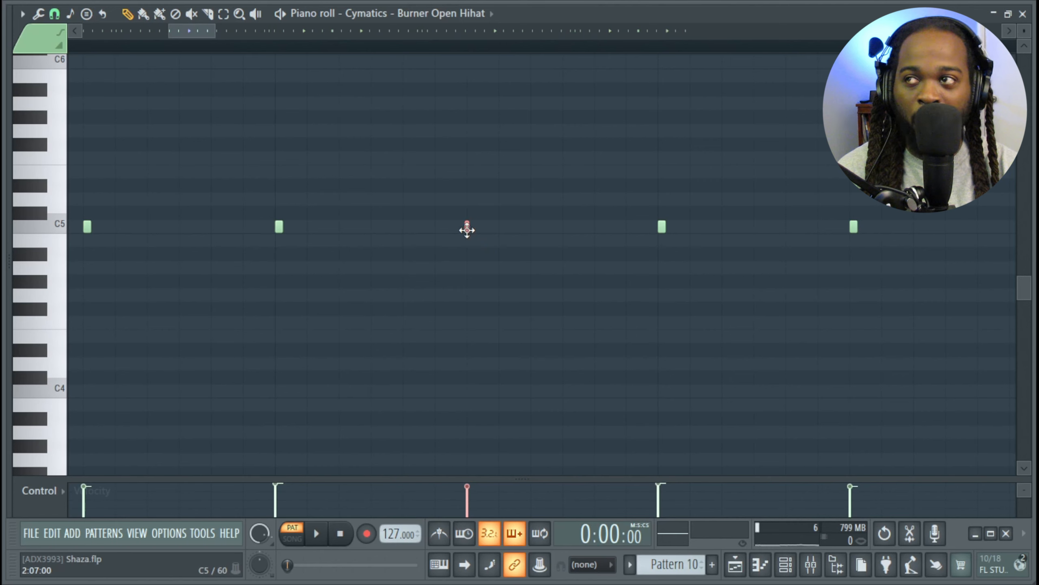
{"action": "left_click", "coordinate": [467, 227]}
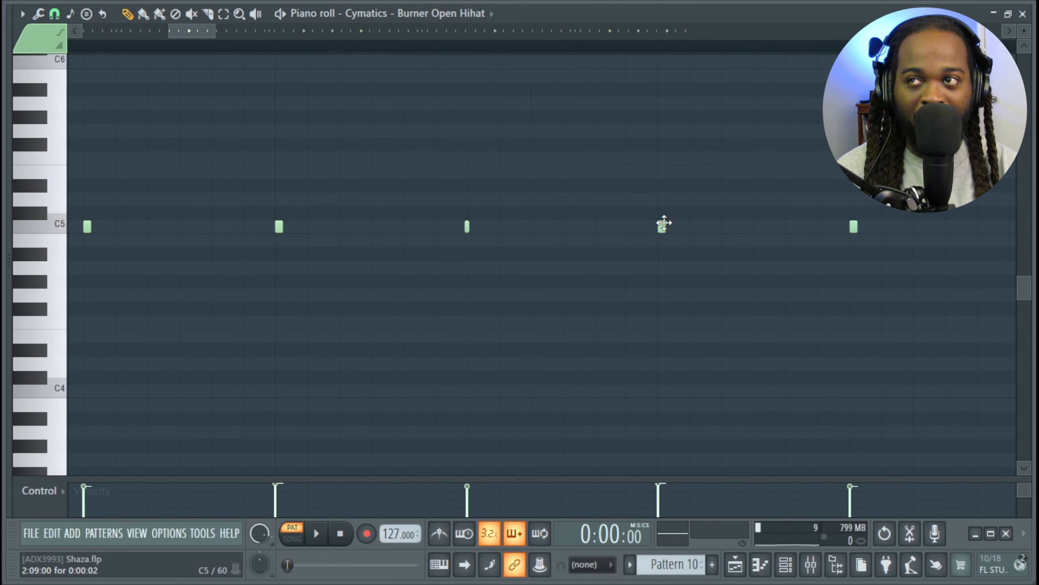
{"action": "left_click_drag", "start_coordinate": [742, 221], "coordinate": [615, 249]}
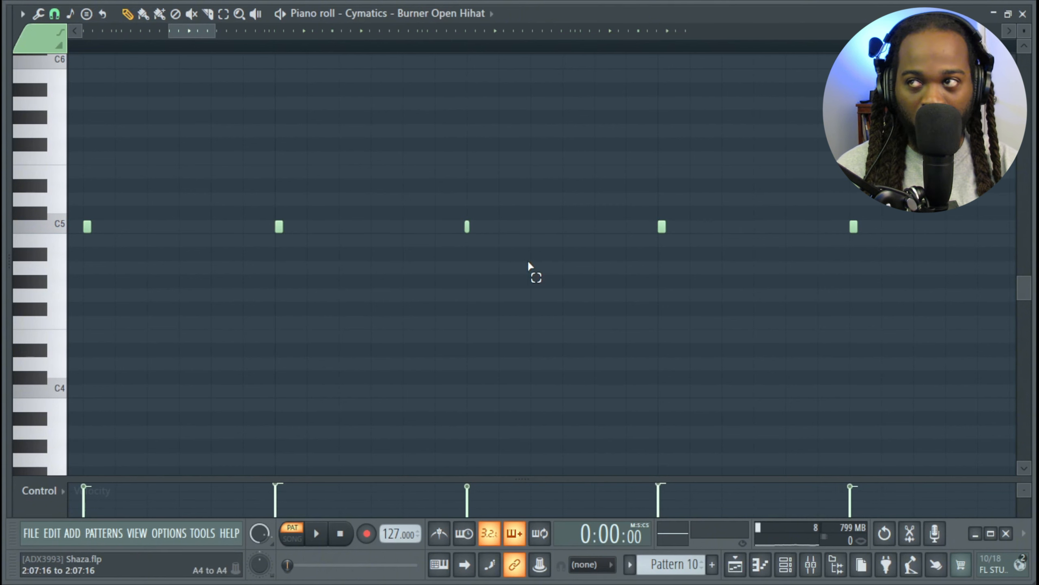
{"action": "left_click_drag", "start_coordinate": [532, 274], "coordinate": [445, 224]}
Step: Preview the hi-hat pattern from the start and from just before the selected short note, and close the piano roll
{"action": "key", "text": "space"}
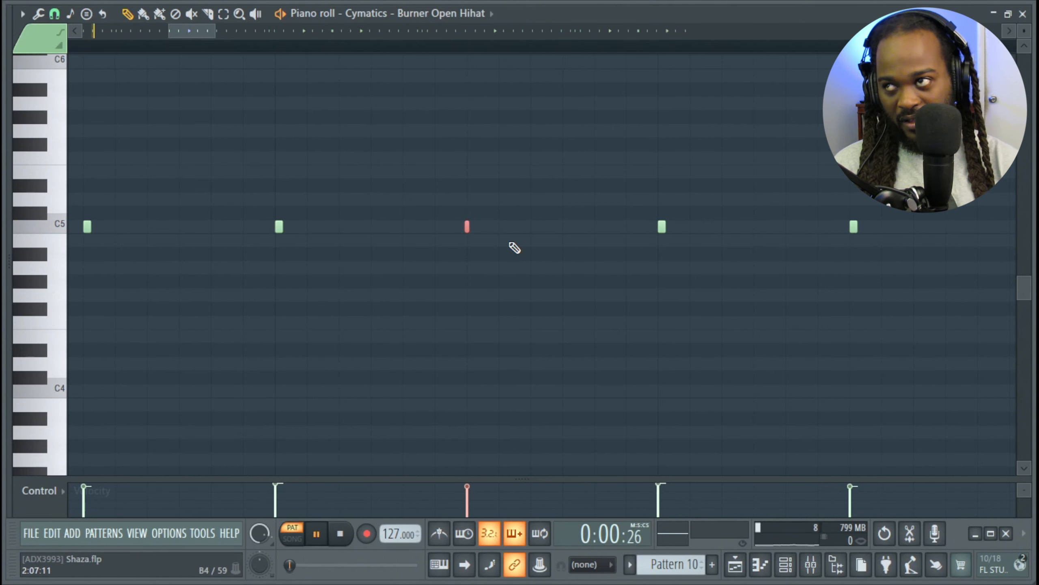
{"action": "left_click_drag", "start_coordinate": [476, 295], "coordinate": [564, 307]}
{"action": "key", "text": "space"}
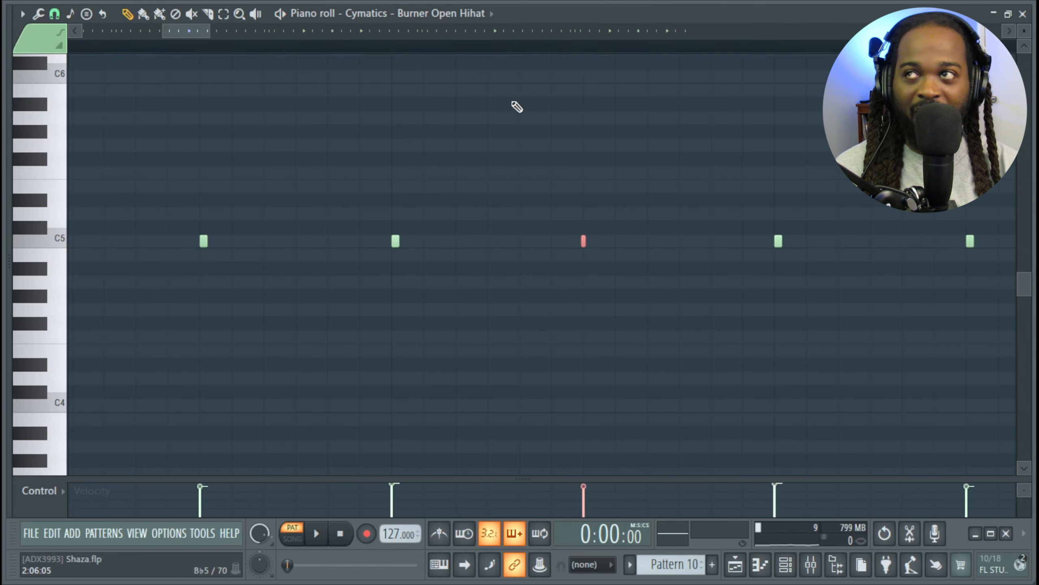
{"action": "left_click", "coordinate": [563, 49]}
{"action": "key", "text": "space"}
{"action": "key", "text": "space"}
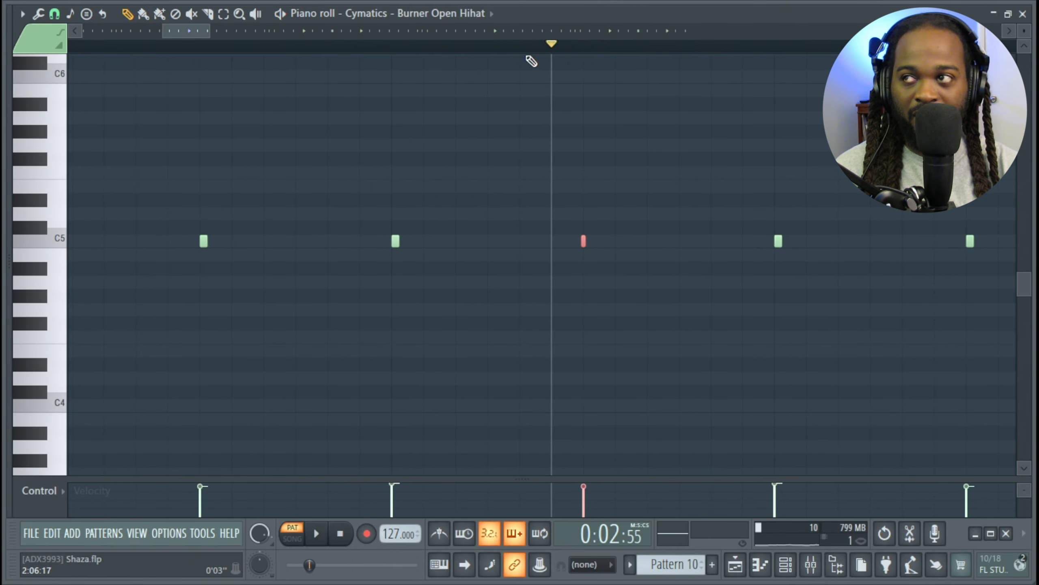
{"action": "scroll", "coordinate": [573, 166], "scroll_direction": "down", "scroll_amount": 6}
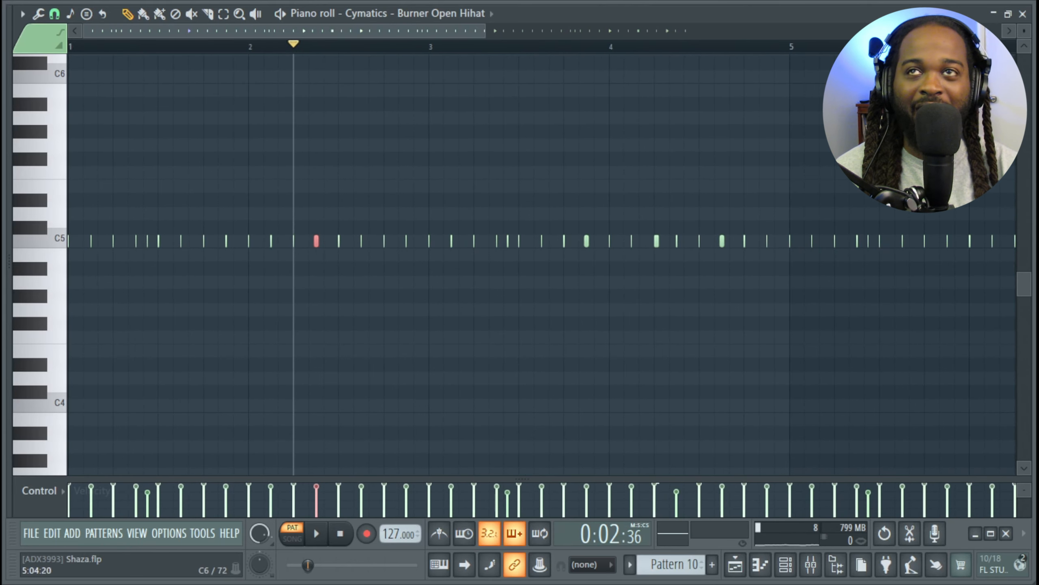
{"action": "left_click", "coordinate": [1023, 16]}
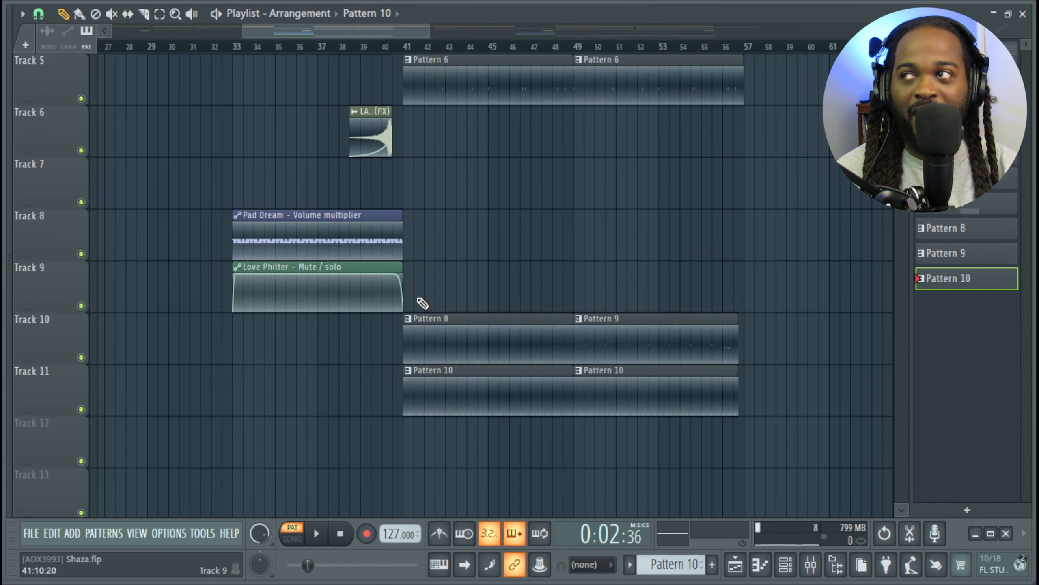
Step: Switch playback to song mode and place the song position at bar 33 of the playlist
{"action": "scroll", "coordinate": [207, 335], "scroll_direction": "up", "scroll_amount": 5}
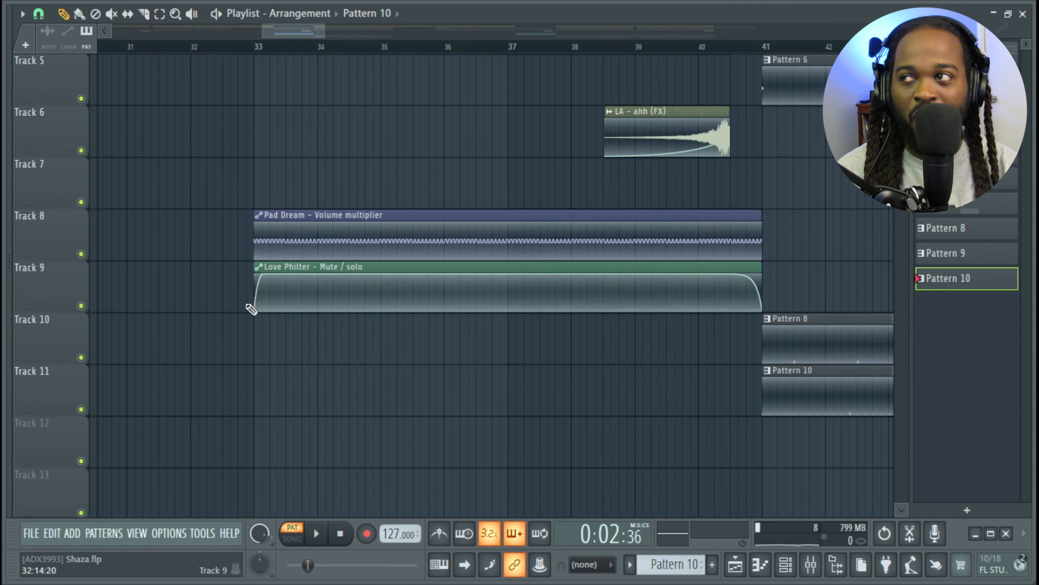
{"action": "scroll", "coordinate": [274, 198], "scroll_direction": "up", "scroll_amount": 2}
{"action": "key", "text": "l"}
{"action": "scroll", "coordinate": [316, 284], "scroll_direction": "up", "scroll_amount": 2}
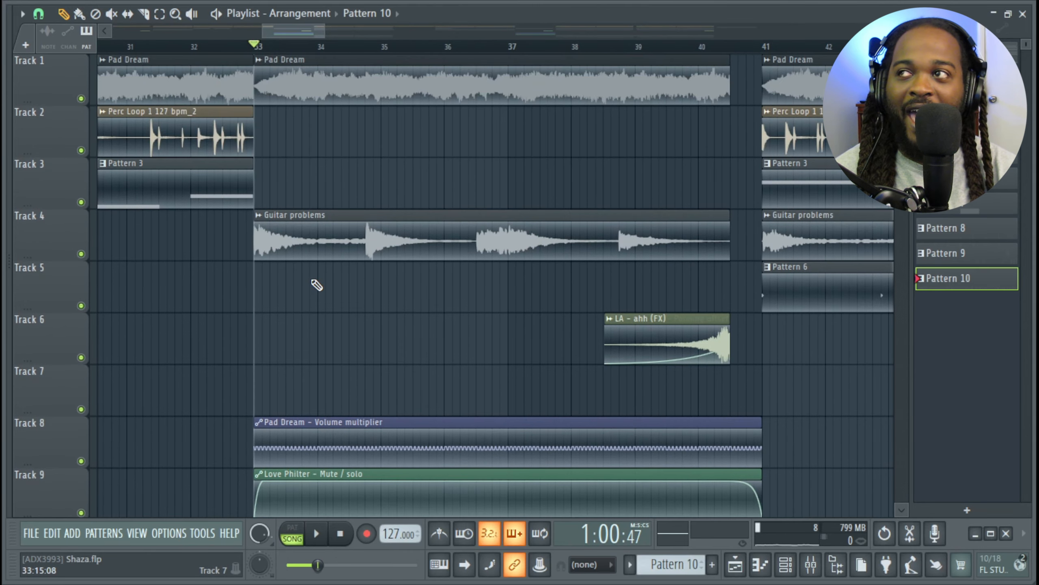
Step: Select the Pad Dream - Volume multiplier automation on Track 8, deselect it, and inspect the Pad Dream audio clip's settings
{"action": "scroll", "coordinate": [314, 282], "scroll_direction": "down", "scroll_amount": 4}
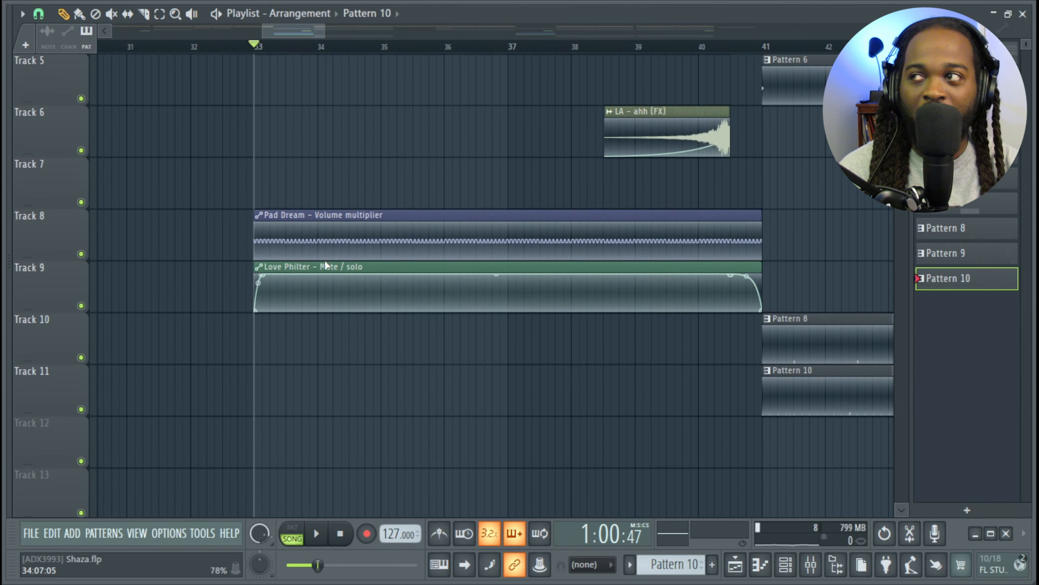
{"action": "left_click_drag", "start_coordinate": [248, 159], "coordinate": [309, 260]}
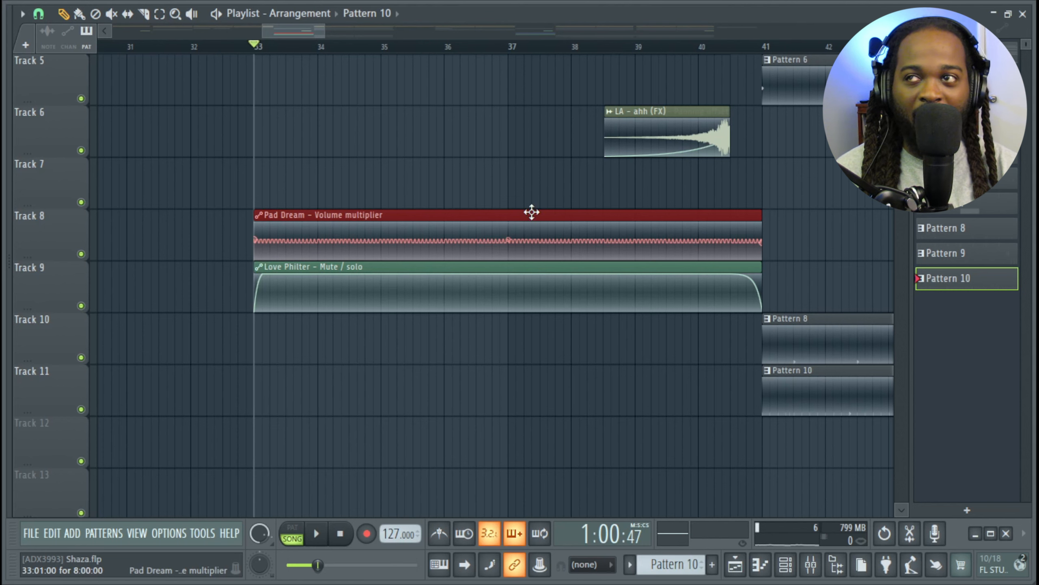
{"action": "left_click", "coordinate": [790, 197], "text": "ctrl"}
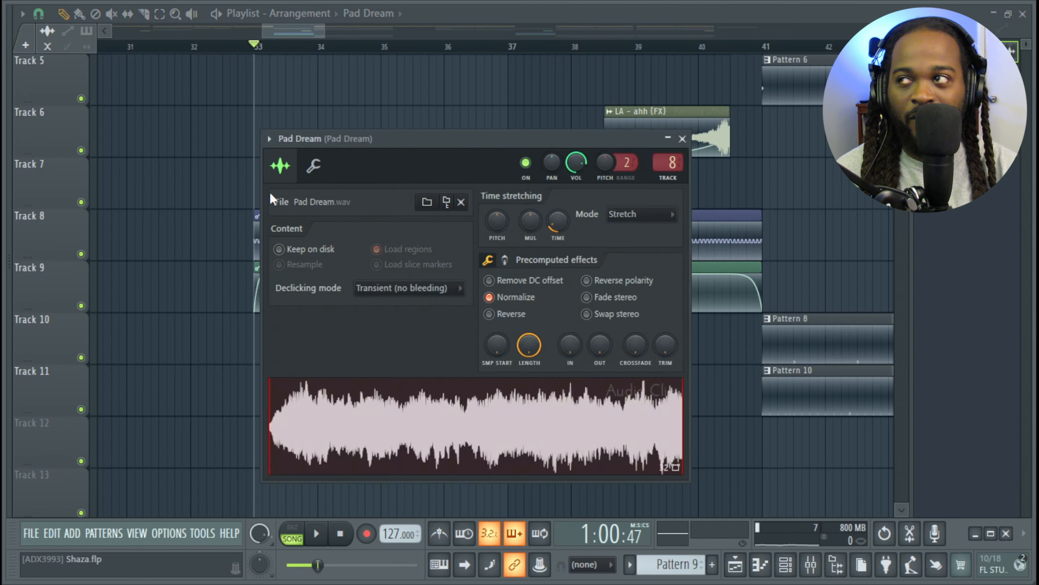
{"action": "left_click", "coordinate": [305, 181]}
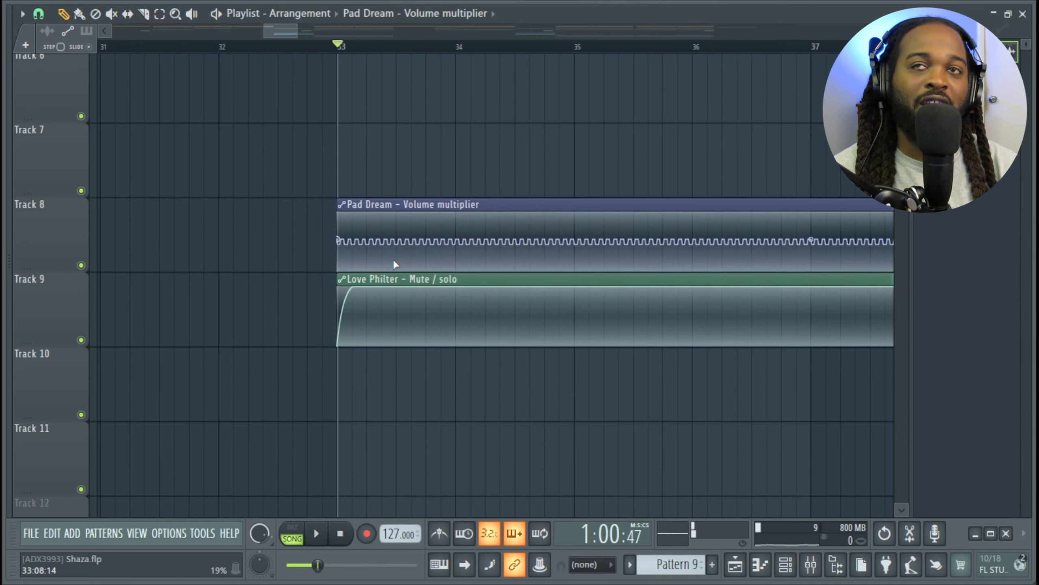
Step: Look over the arrangement around the Track 8 and 9 automation clips and place the song position at bar 32
{"action": "scroll", "coordinate": [394, 259], "scroll_direction": "up", "scroll_amount": 2}
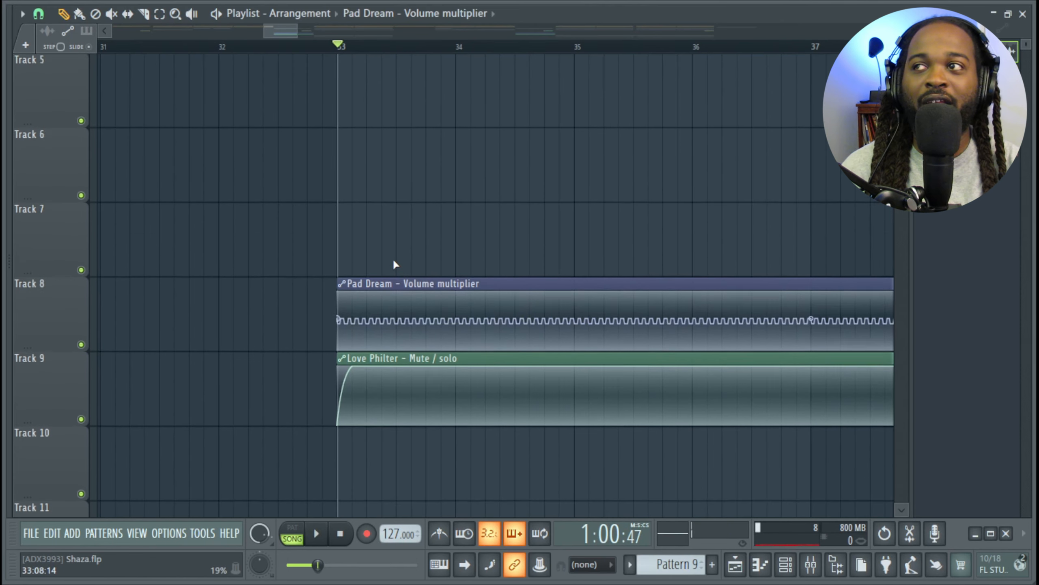
{"action": "scroll", "coordinate": [393, 259], "scroll_direction": "down", "scroll_amount": 3}
{"action": "scroll", "coordinate": [393, 259], "scroll_direction": "up", "scroll_amount": 3}
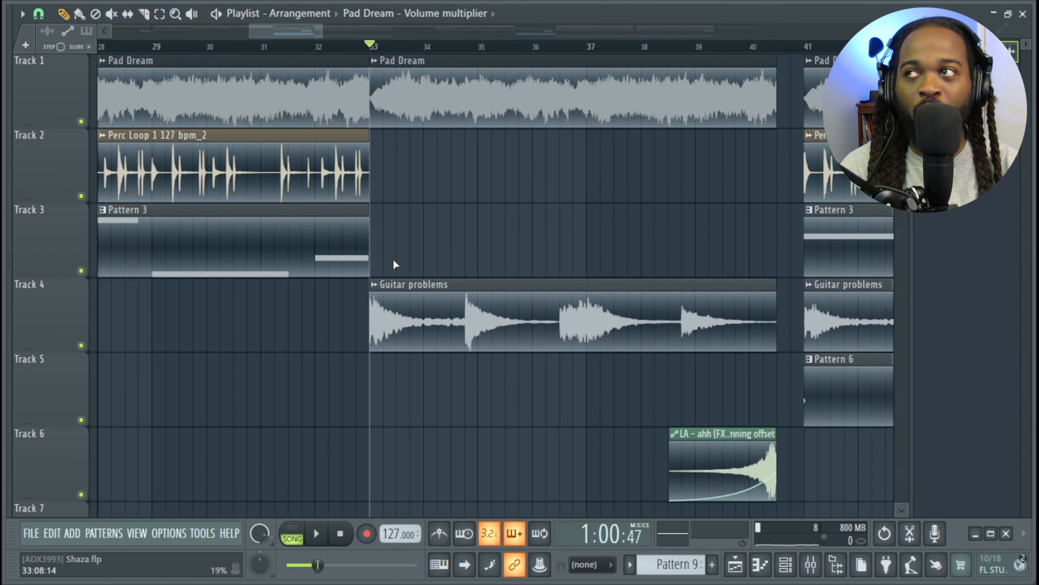
{"action": "scroll", "coordinate": [393, 259], "scroll_direction": "down", "scroll_amount": 2}
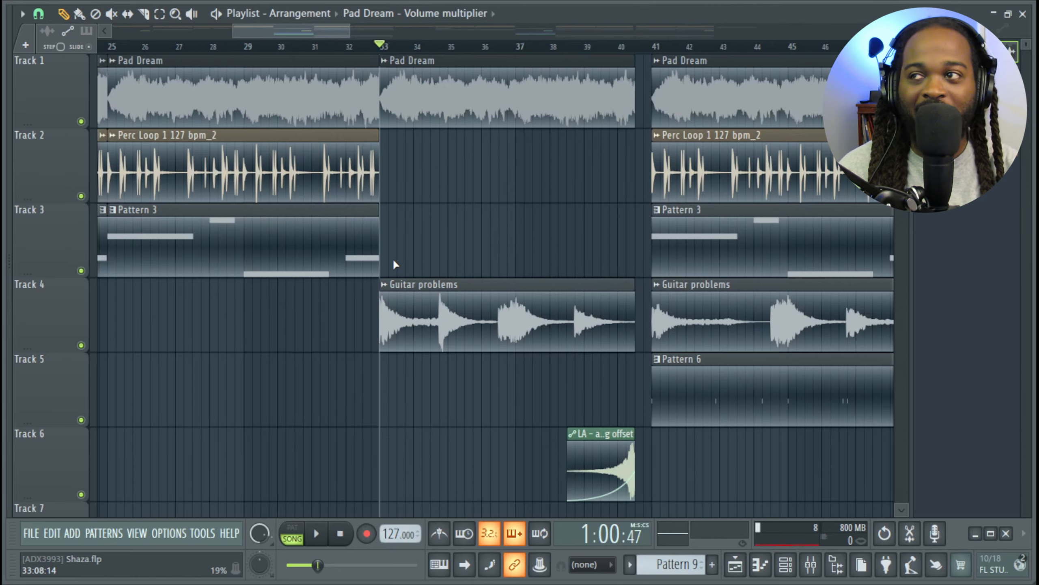
{"action": "scroll", "coordinate": [395, 265], "scroll_direction": "down", "scroll_amount": 5}
{"action": "scroll", "coordinate": [378, 333], "scroll_direction": "up", "scroll_amount": 2}
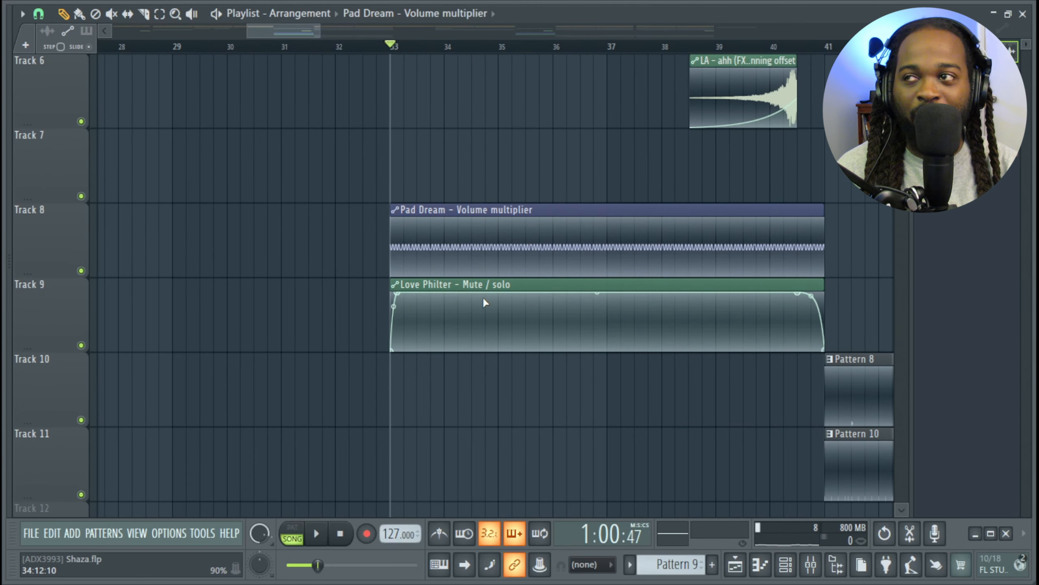
{"action": "left_click", "coordinate": [336, 46]}
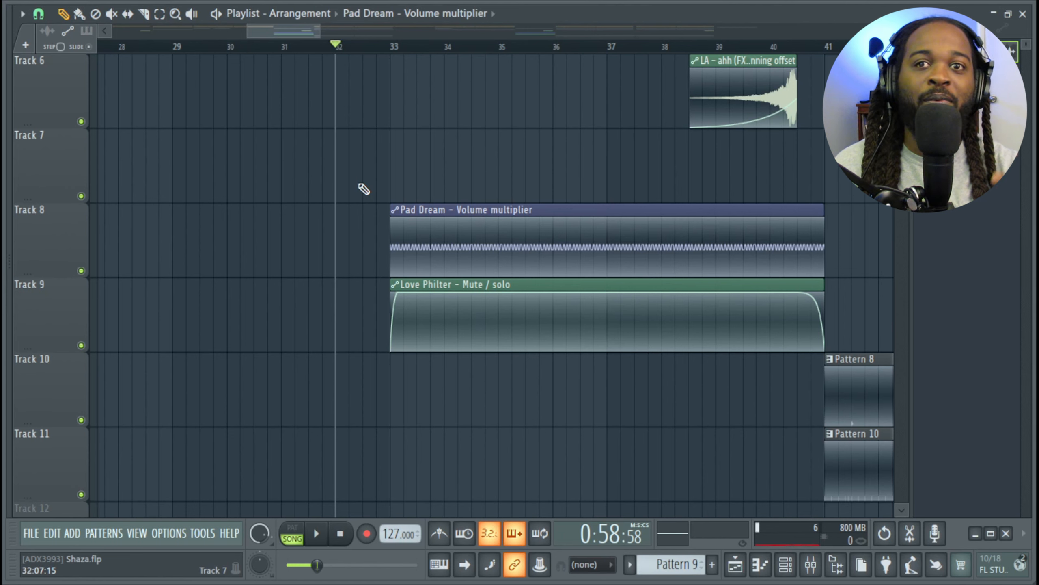
Step: Preview the section from bar 32, choose the Simple triangle lowpass LFO preset in the Pad Dream's Fruity Love Philter, and close the plugin
{"action": "key", "text": "space"}
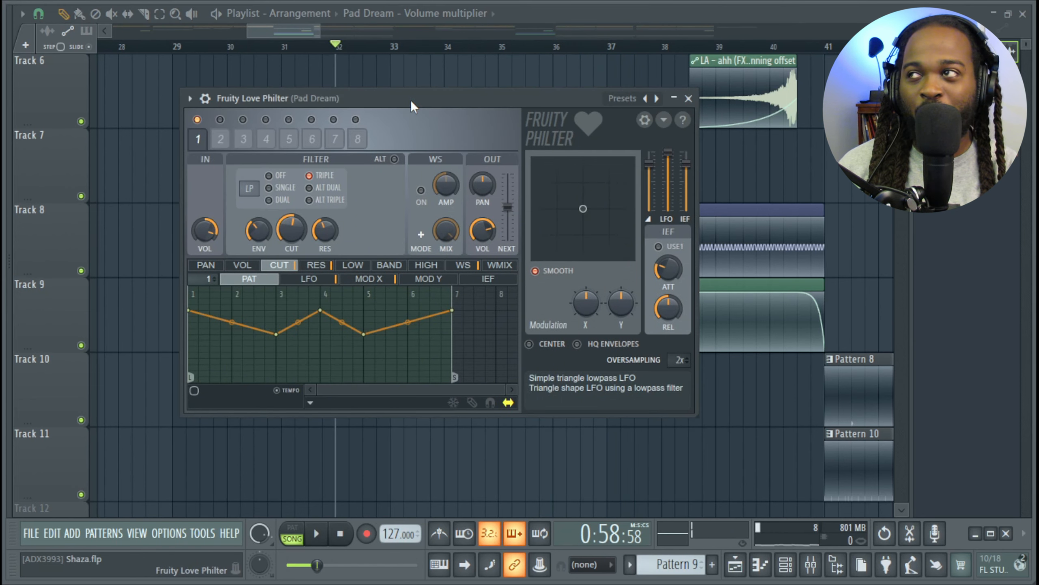
{"action": "left_click_drag", "start_coordinate": [414, 100], "coordinate": [433, 93]}
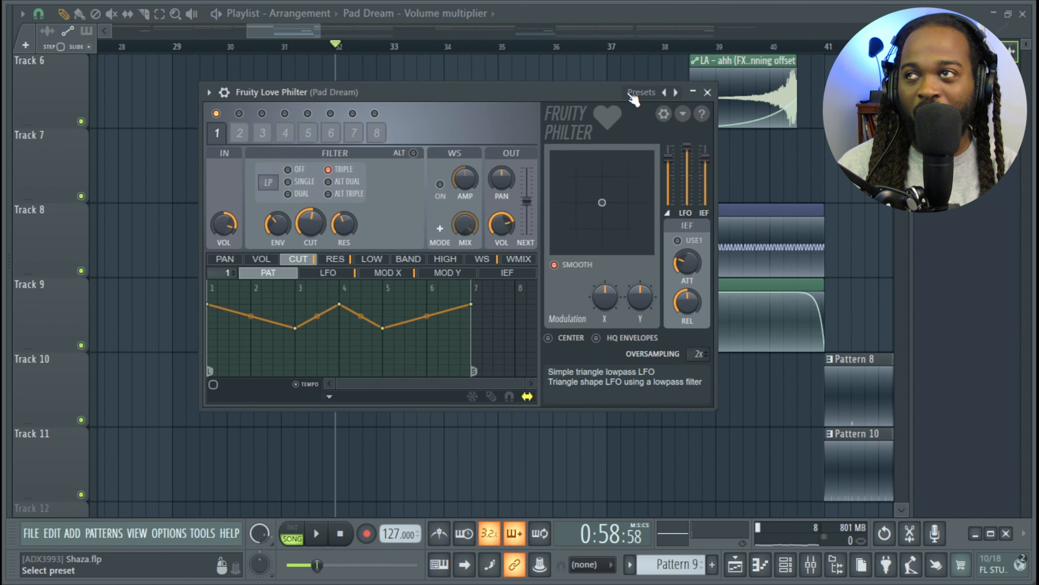
{"action": "left_click", "coordinate": [651, 92]}
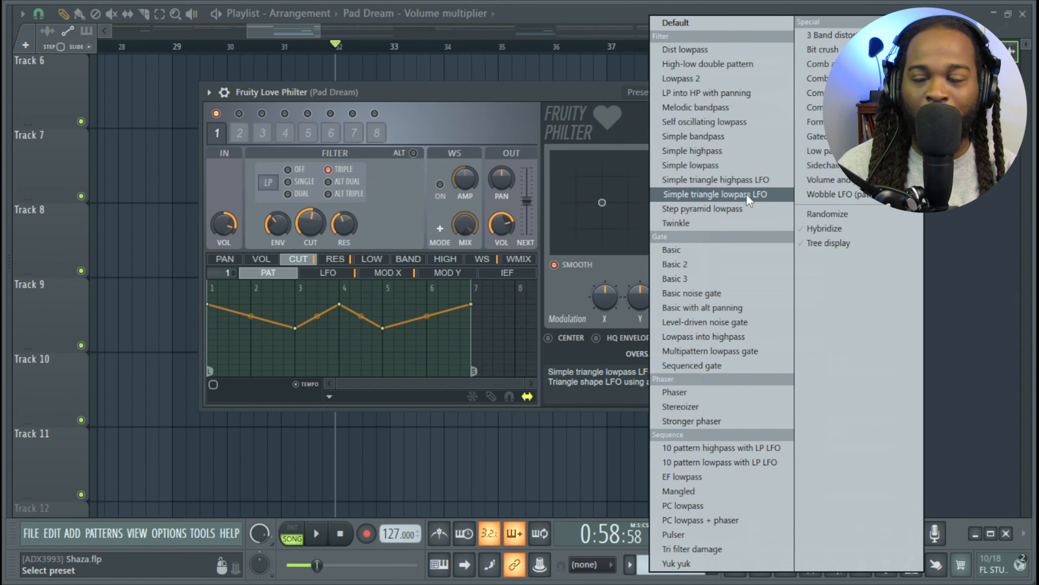
{"action": "left_click", "coordinate": [724, 195]}
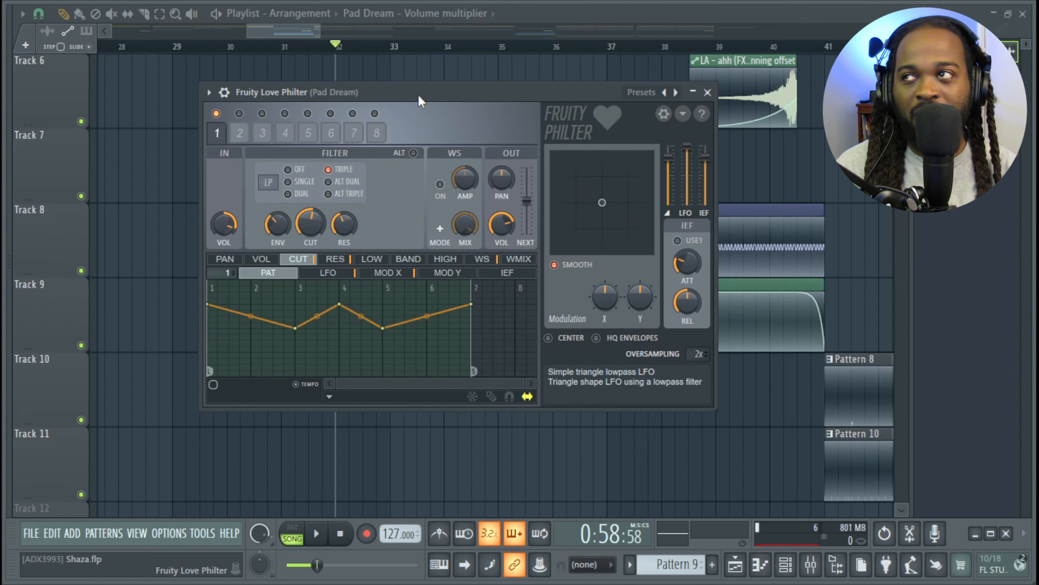
{"action": "left_click", "coordinate": [708, 92]}
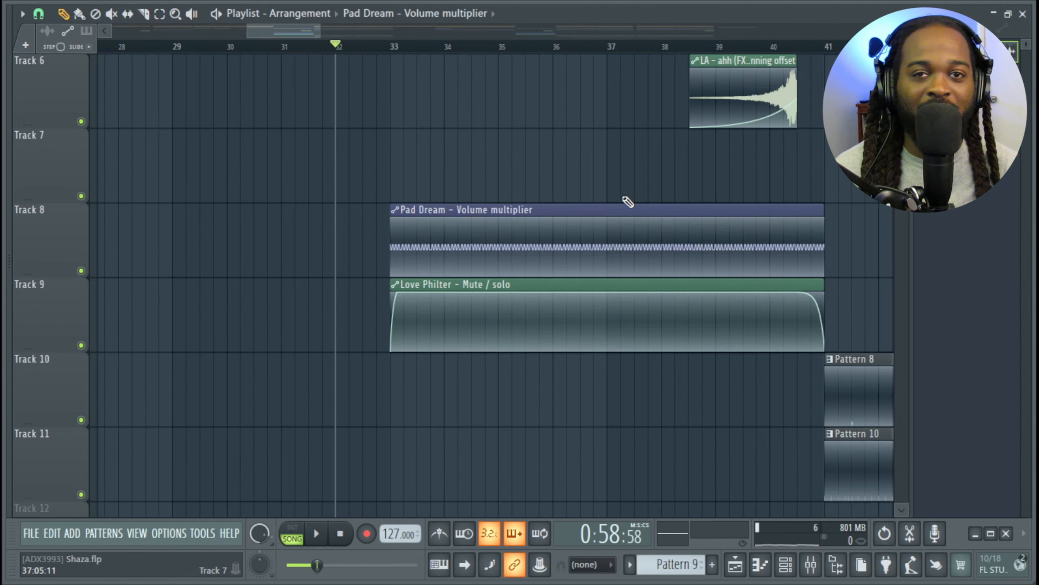
Step: Select the LA - ahh (FX) - Panning offset automation between bars 38 and 41 on Track 6 and preview it from just before its start
{"action": "scroll", "coordinate": [624, 197], "scroll_direction": "up", "scroll_amount": 2}
{"action": "scroll", "coordinate": [624, 198], "scroll_direction": "down", "scroll_amount": 5}
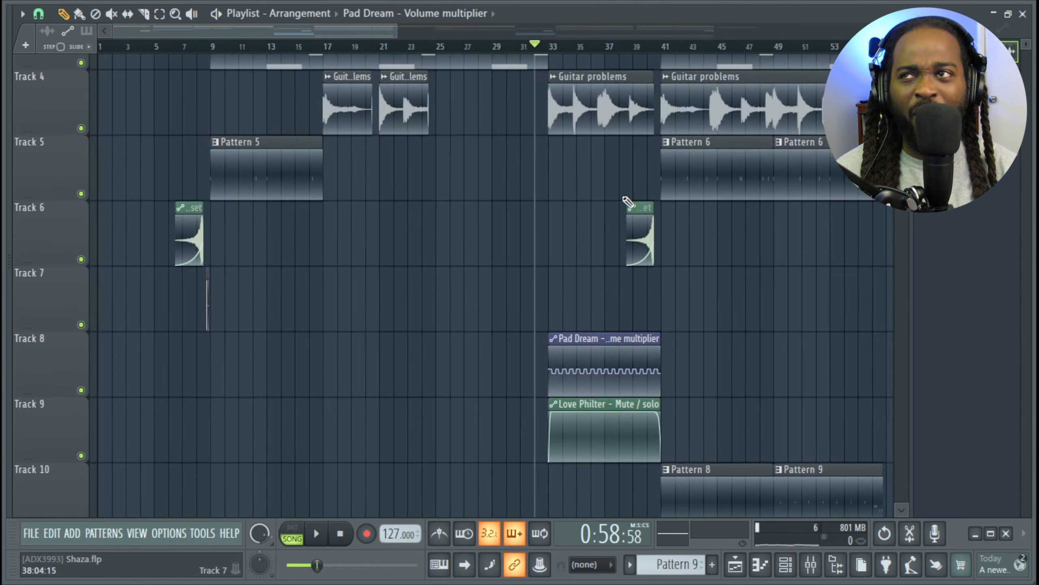
{"action": "scroll", "coordinate": [626, 204], "scroll_direction": "up", "scroll_amount": 8}
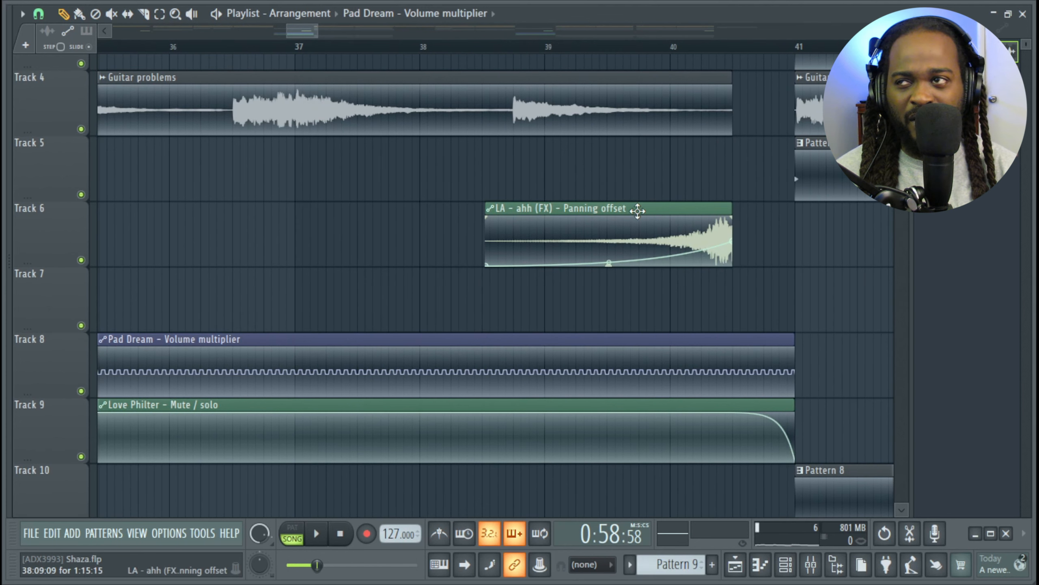
{"action": "left_click", "coordinate": [637, 210]}
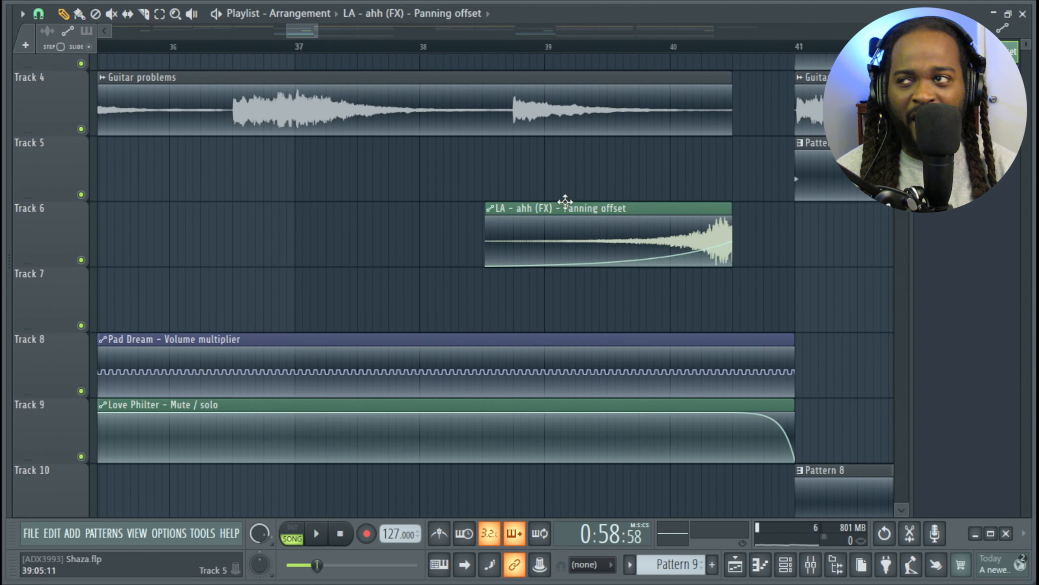
{"action": "left_click", "coordinate": [480, 47]}
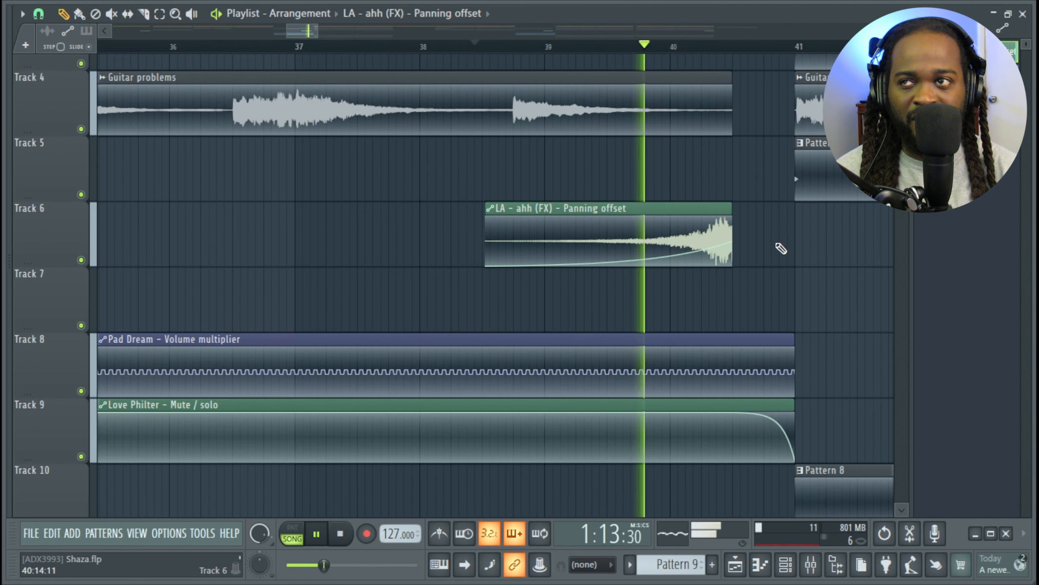
{"action": "key", "text": "space"}
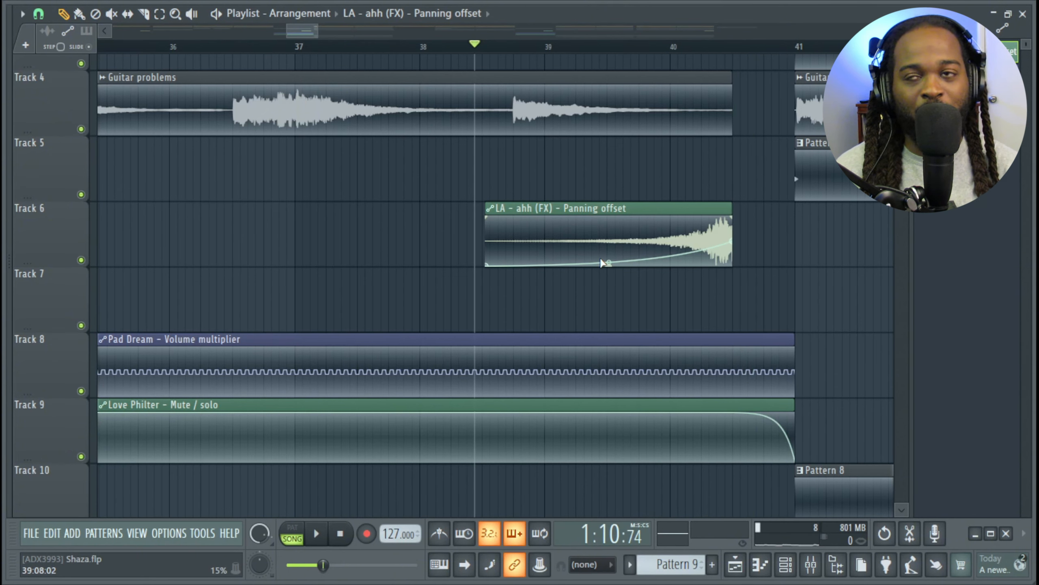
Step: Examine the full song arrangement, from the Track 6 panning automation out to how the clips repeat across all tracks
{"action": "scroll", "coordinate": [601, 264], "scroll_direction": "down", "scroll_amount": 6}
{"action": "scroll", "coordinate": [602, 266], "scroll_direction": "down", "scroll_amount": 3}
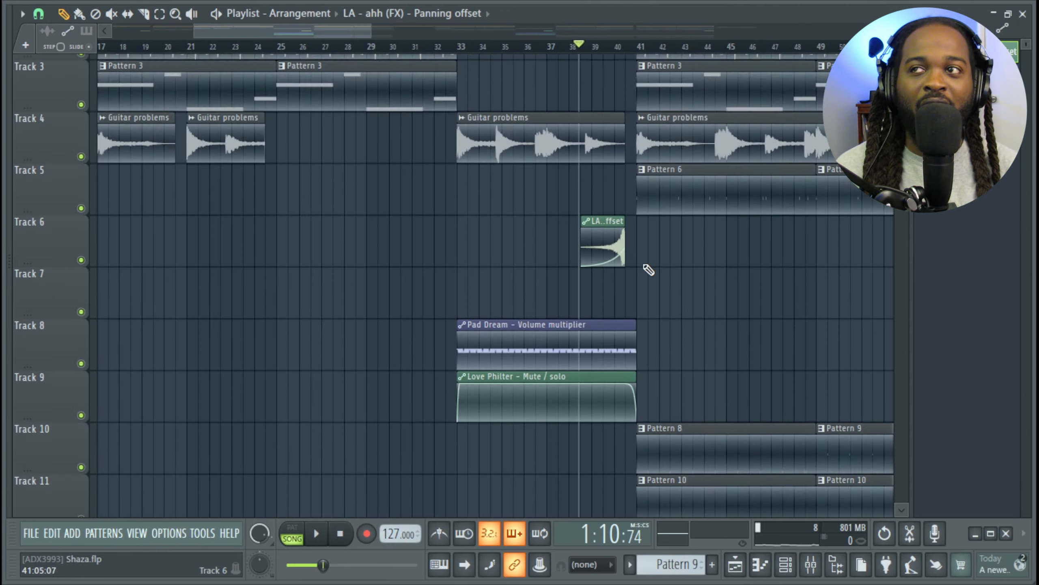
{"action": "scroll", "coordinate": [652, 269], "scroll_direction": "down", "scroll_amount": 2}
{"action": "scroll", "coordinate": [677, 200], "scroll_direction": "down", "scroll_amount": 4}
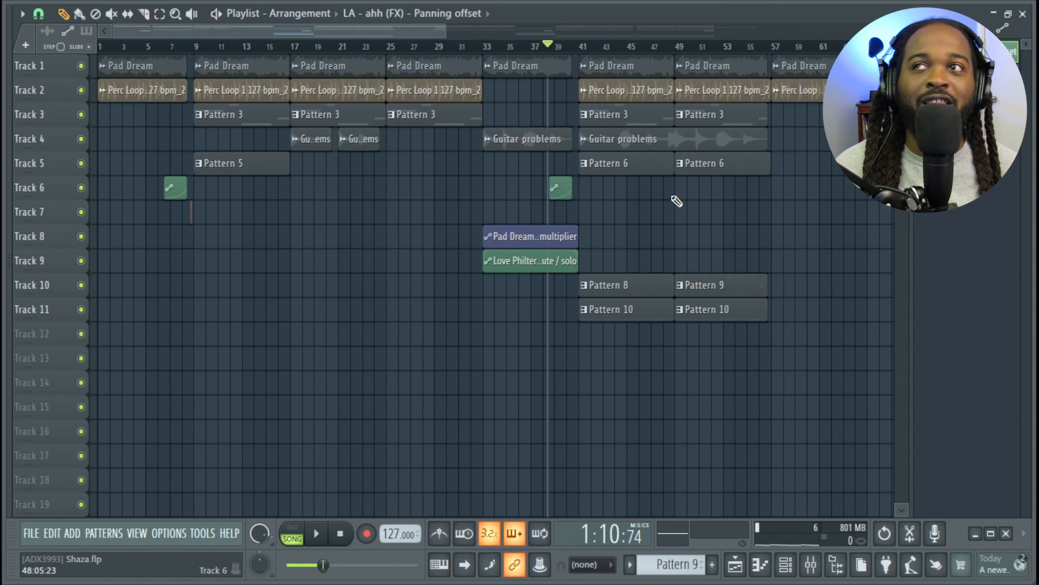
{"action": "scroll", "coordinate": [677, 201], "scroll_direction": "down", "scroll_amount": 2}
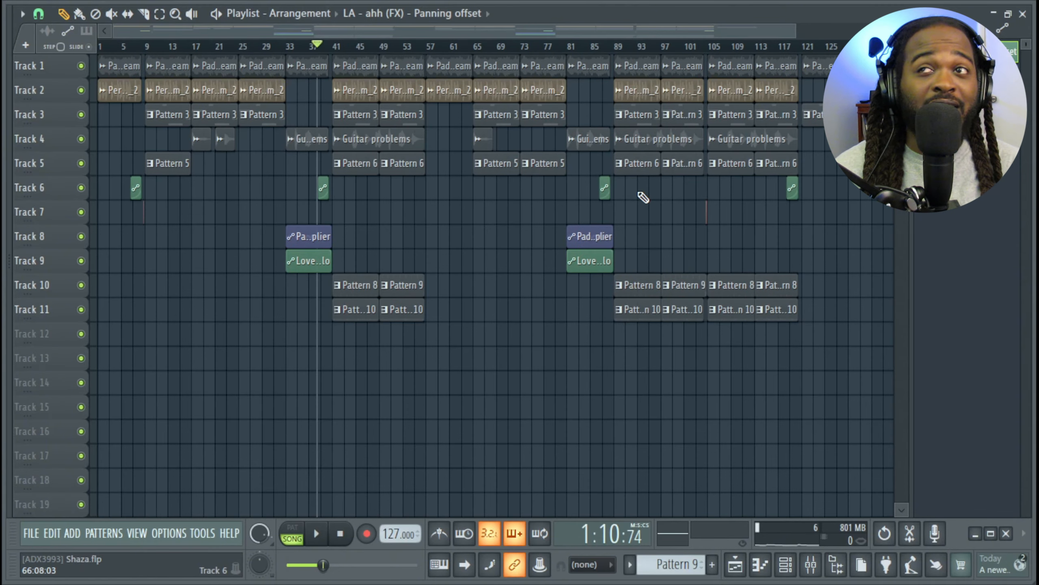